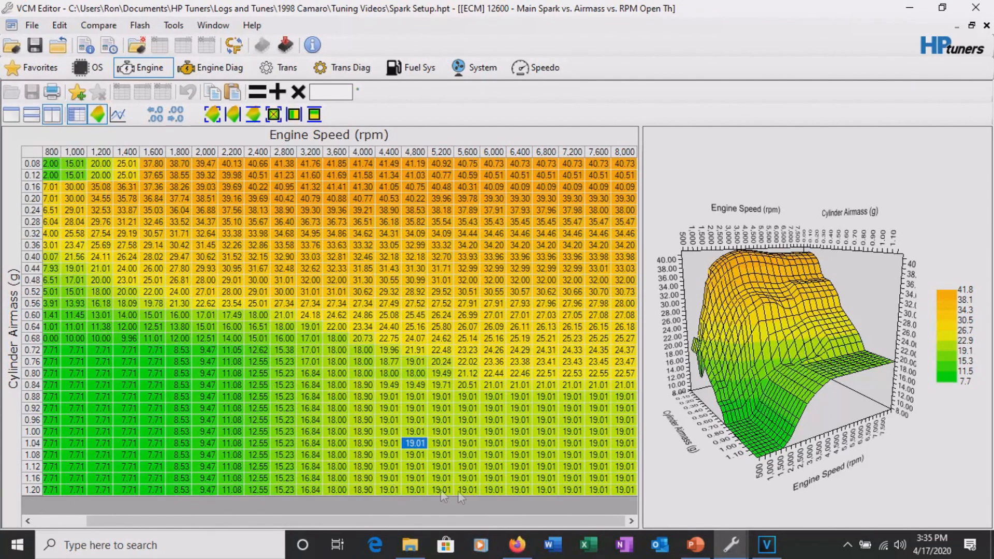
- Set the main spark table to 15 degrees from 3,600 to 8,000 rpm across the 0.72 to 1.20 g airmass rows
click(318, 482)
drag(323, 489, 627, 489)
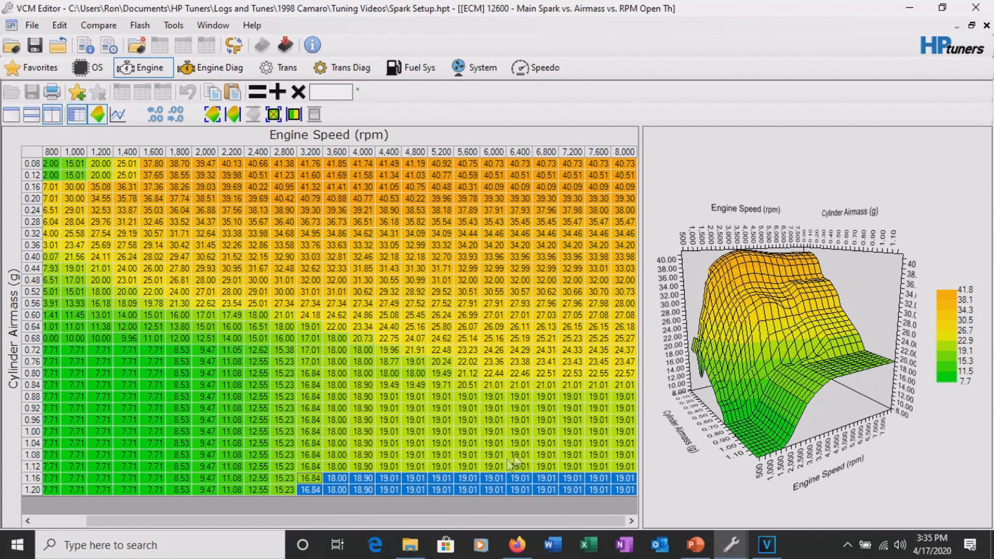
click(494, 477)
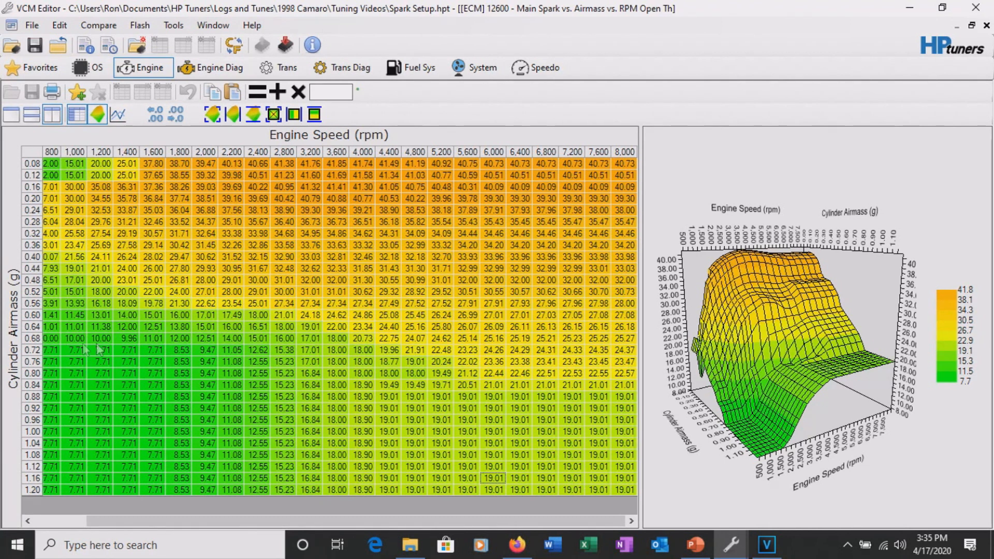
drag(618, 351, 341, 489)
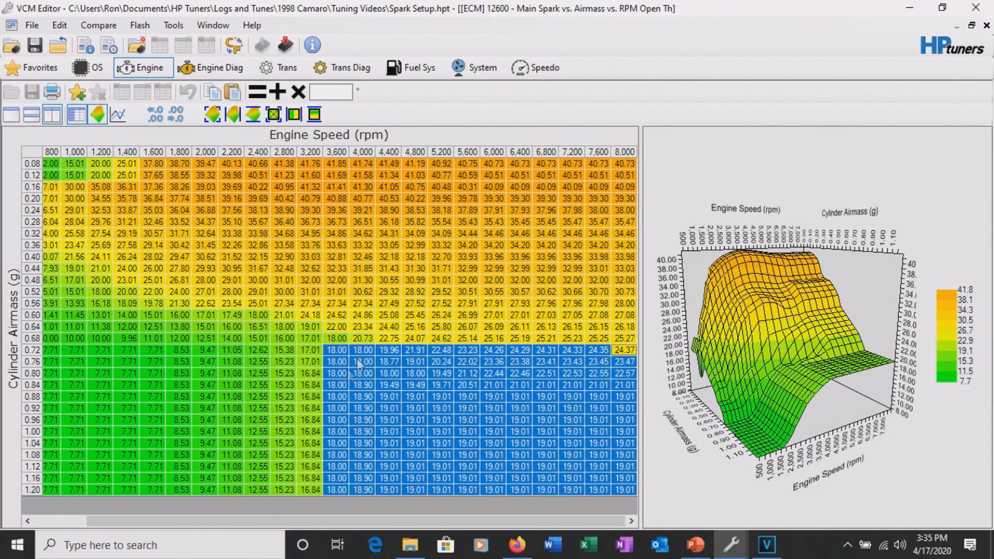
click(325, 89)
text(15)
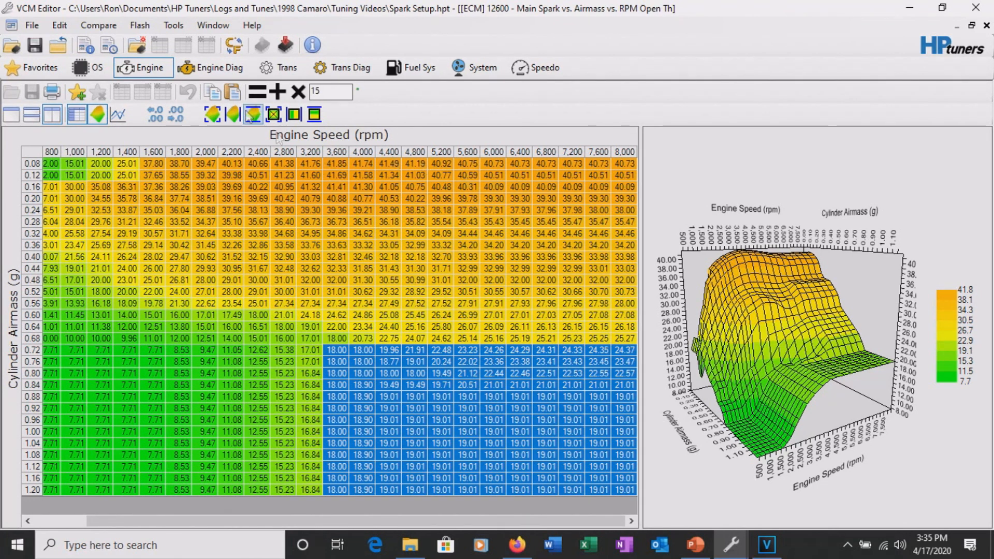
click(257, 91)
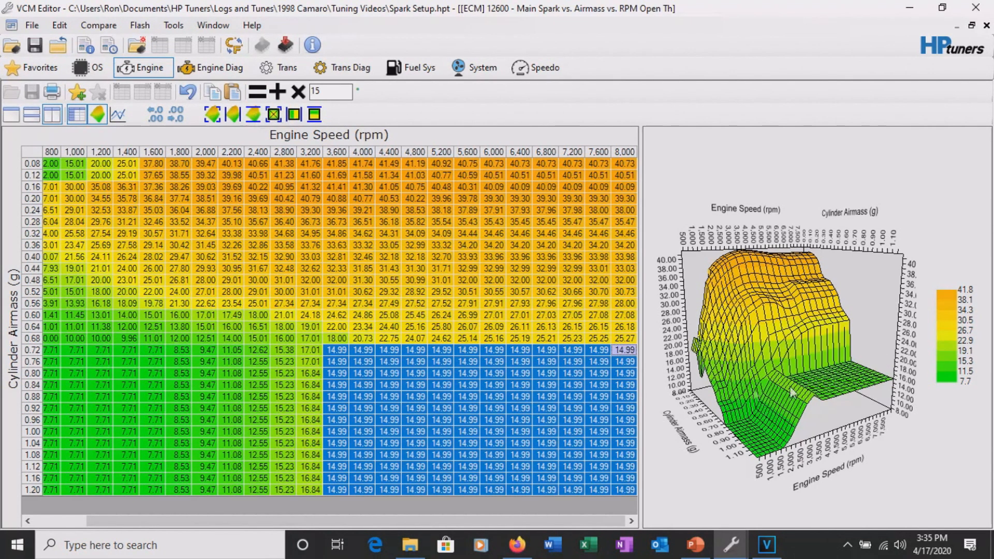
click(416, 398)
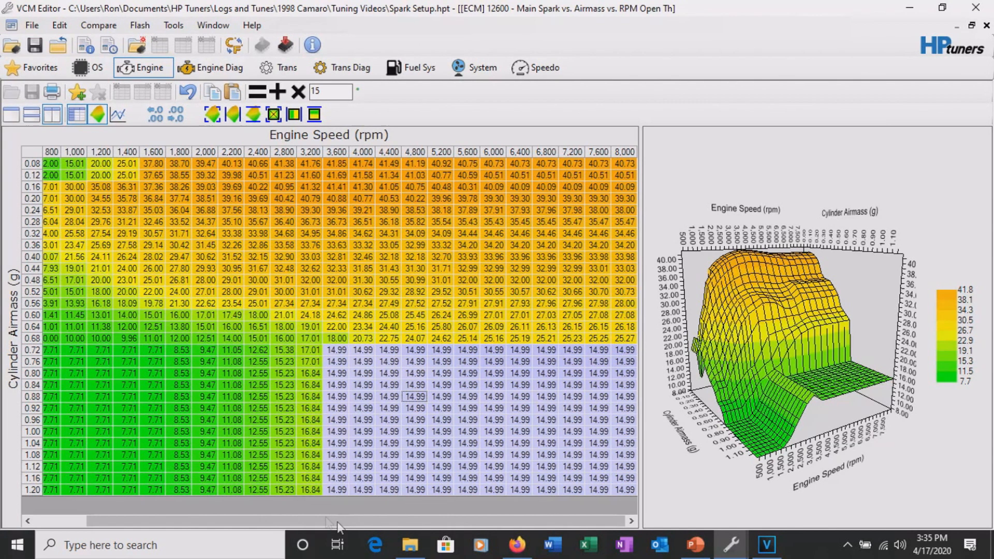
- Smooth the spark table cells from 1,800 to 3,600 rpm between 0.68 and 1.20 g airmass
drag(341, 527, 336, 527)
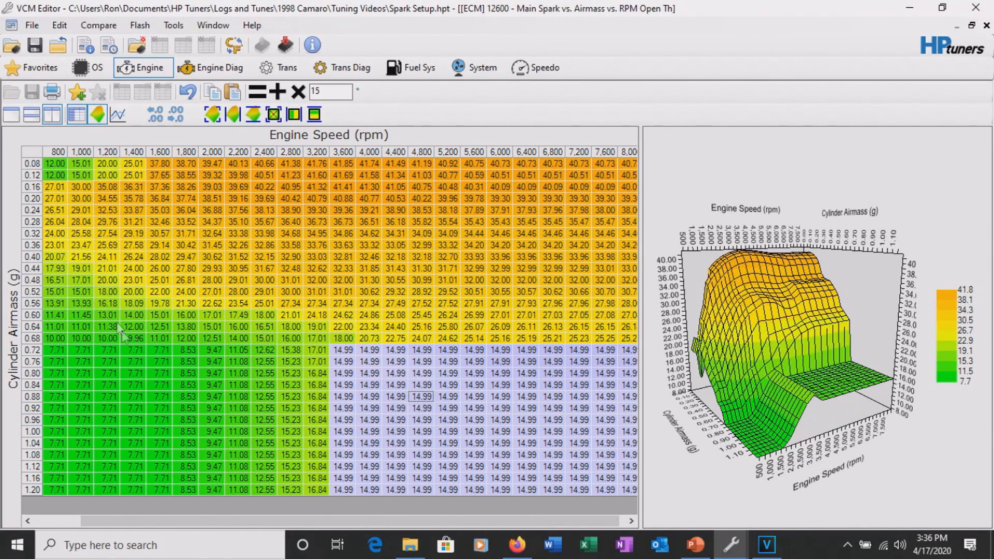
drag(257, 520, 207, 524)
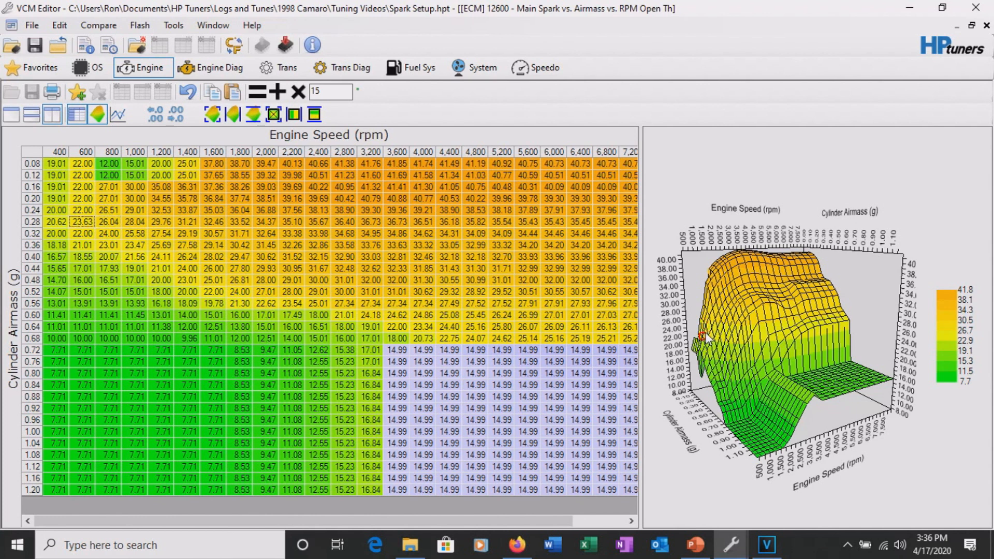
drag(83, 245, 410, 438)
click(186, 303)
drag(345, 384, 371, 384)
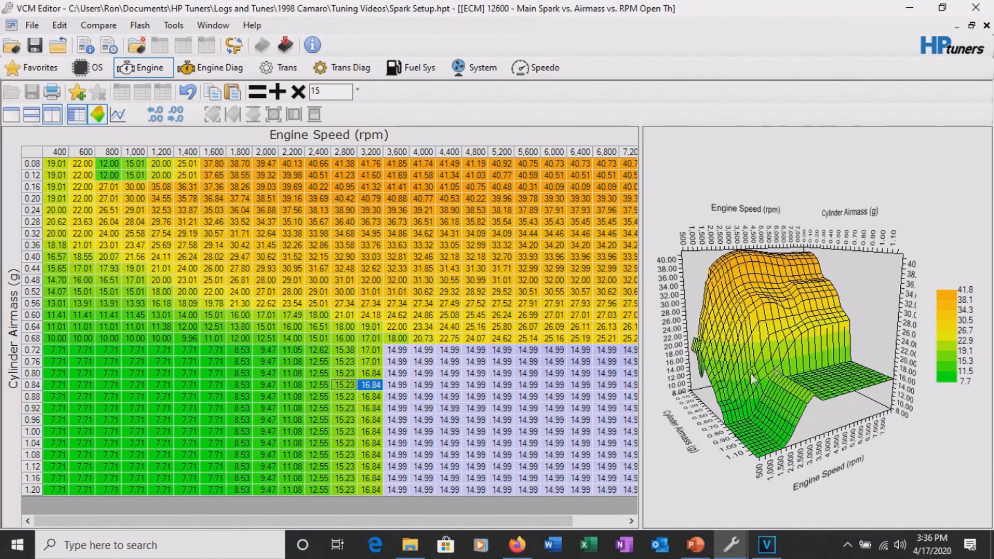
drag(396, 338, 243, 492)
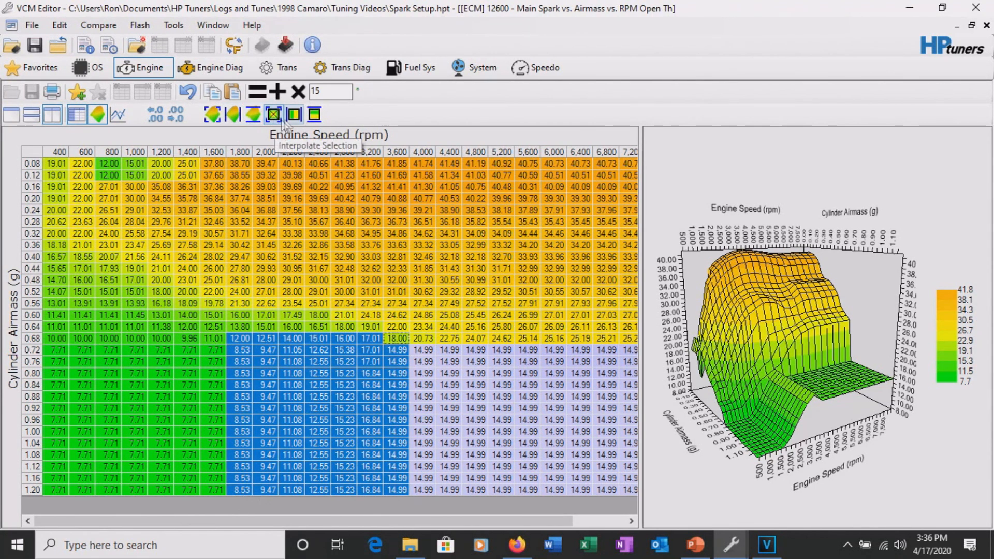
click(214, 117)
click(214, 117)
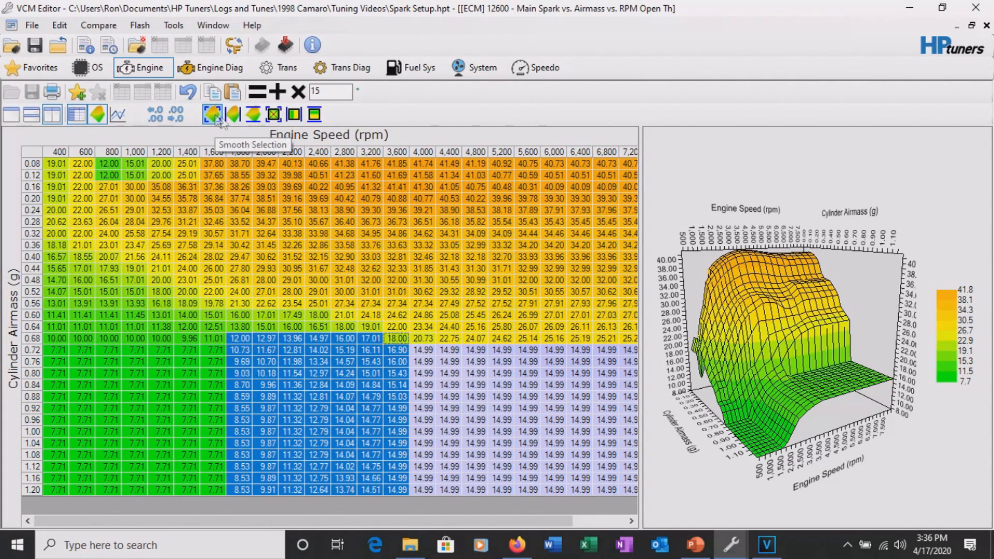
drag(797, 387, 753, 391)
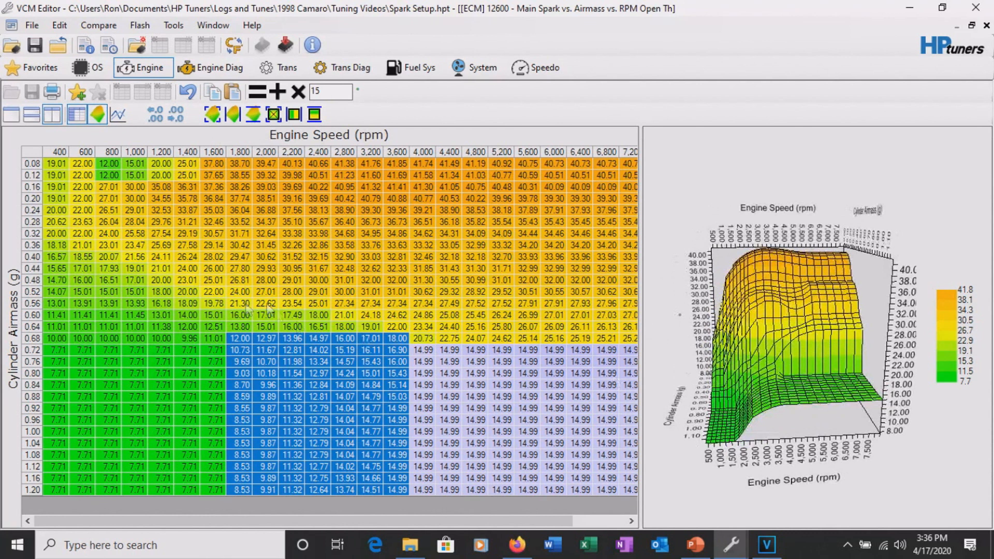
- Smooth the spark cells from 1,000 to 2,000 rpm between 0.40 and 0.76 g airmass with several passes
drag(185, 290, 267, 373)
drag(137, 257, 263, 365)
click(212, 115)
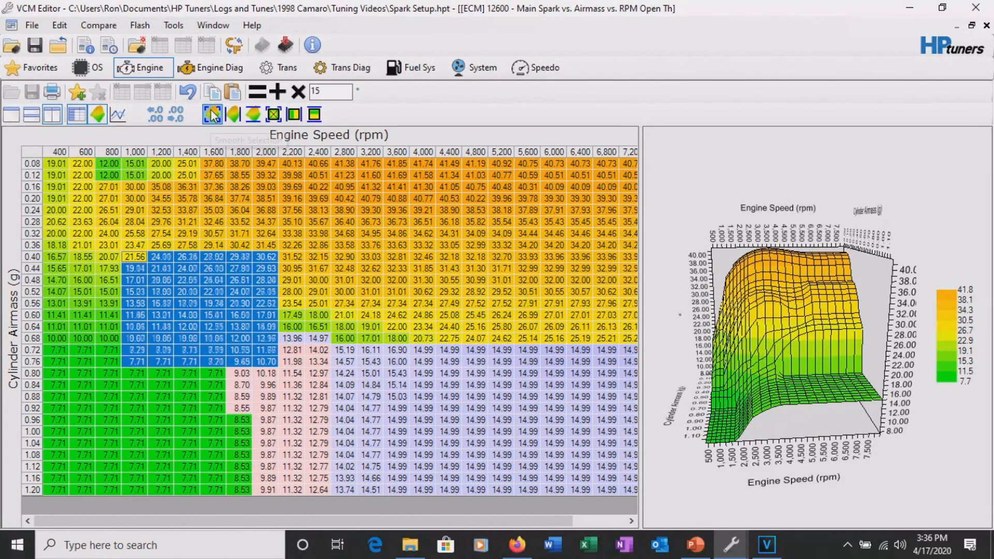
click(213, 115)
click(212, 115)
click(212, 115)
click(212, 115)
- Smooth the entire main spark table with several passes
click(33, 152)
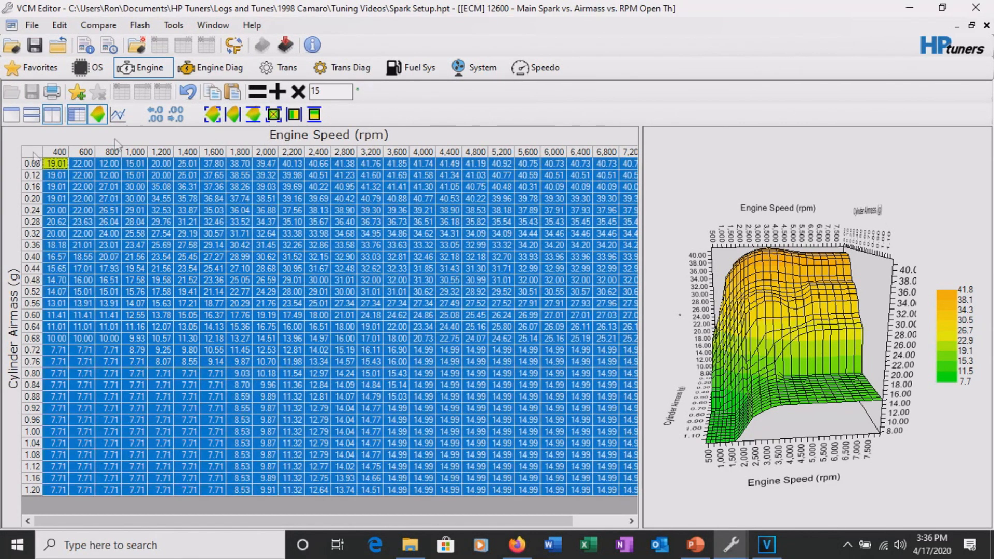
click(212, 115)
click(212, 115)
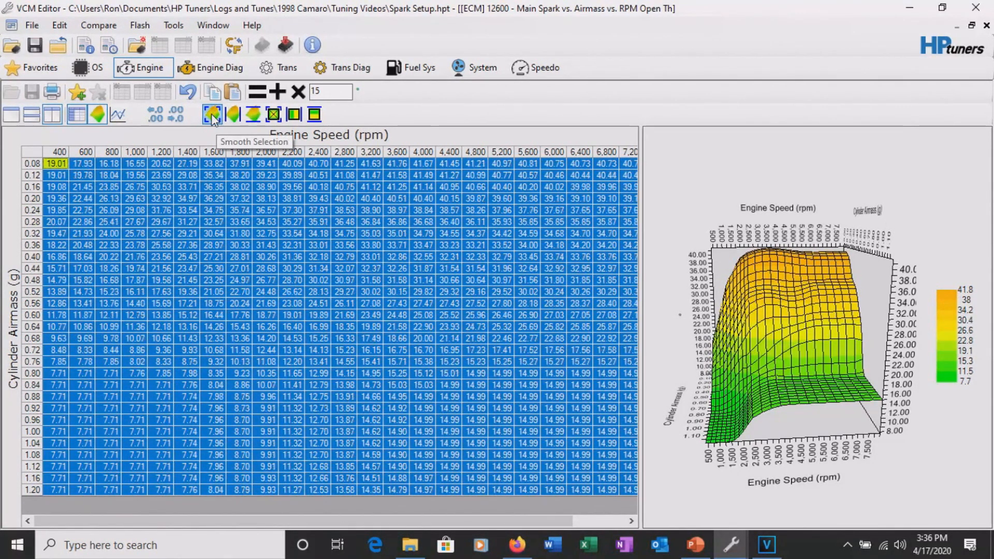
click(213, 115)
click(371, 350)
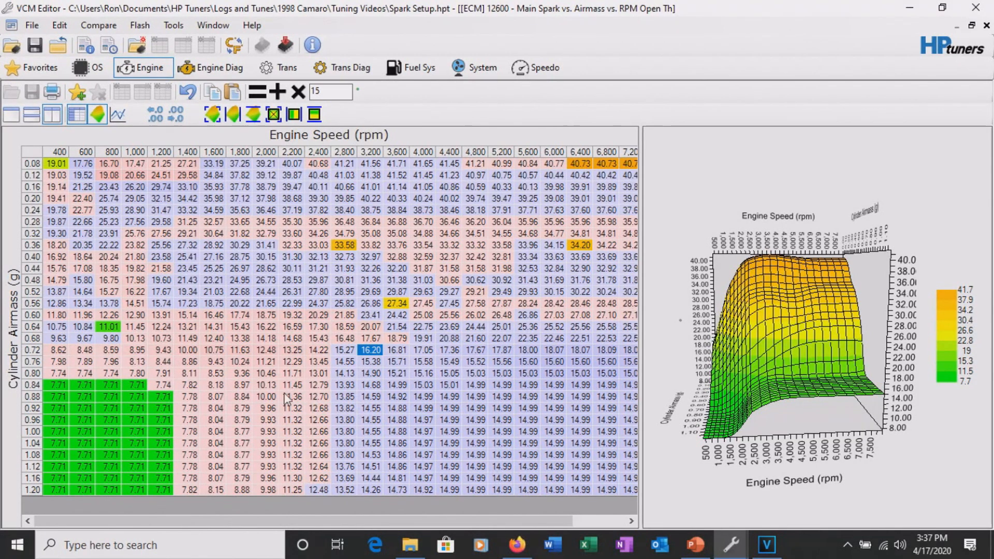
click(214, 350)
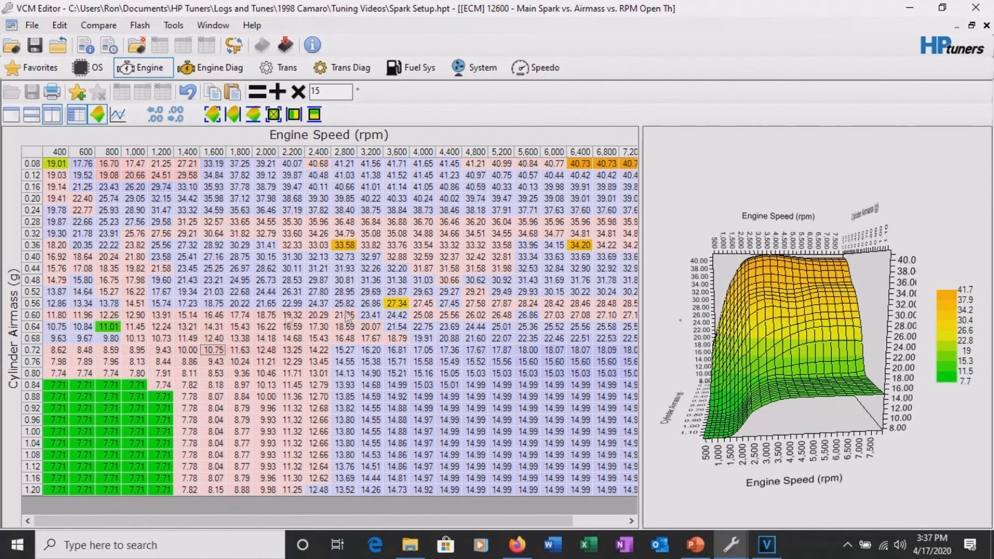
drag(82, 257, 265, 408)
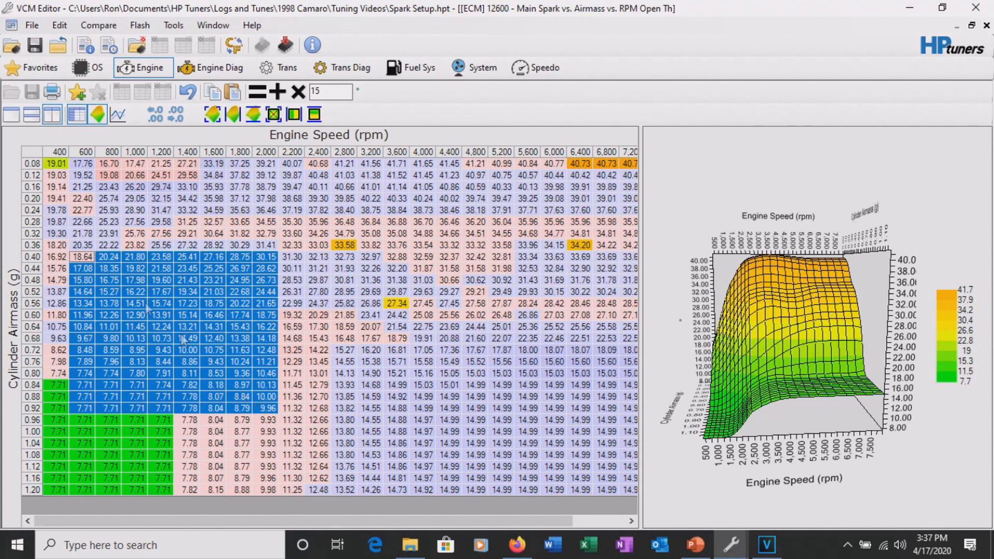
click(129, 259)
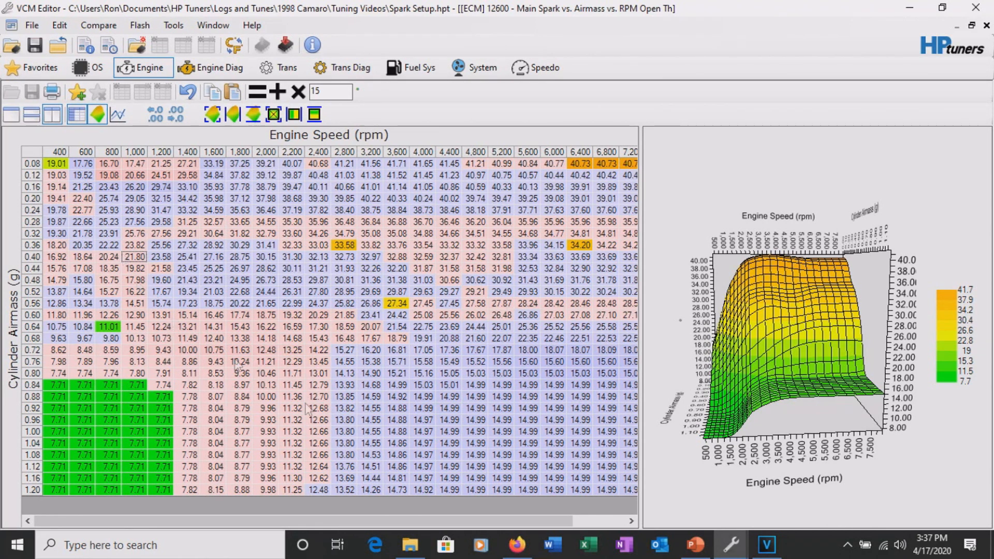
drag(765, 401, 806, 405)
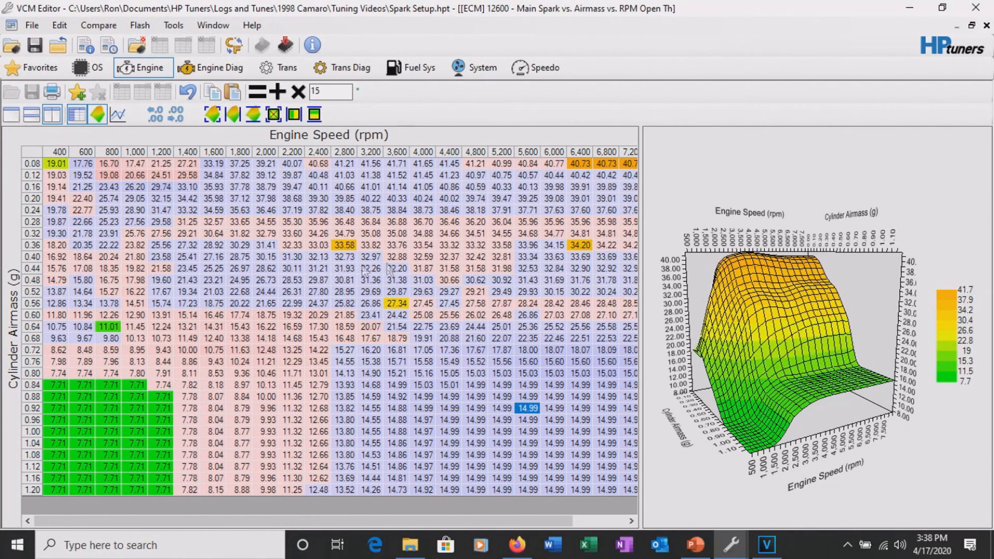
- Discard the changes to the current tune and open BONE STOCK LS1 GM TUNE from the 1998 Camaro folder STOCK TUNES, DO NOT DELETE
click(32, 25)
click(53, 58)
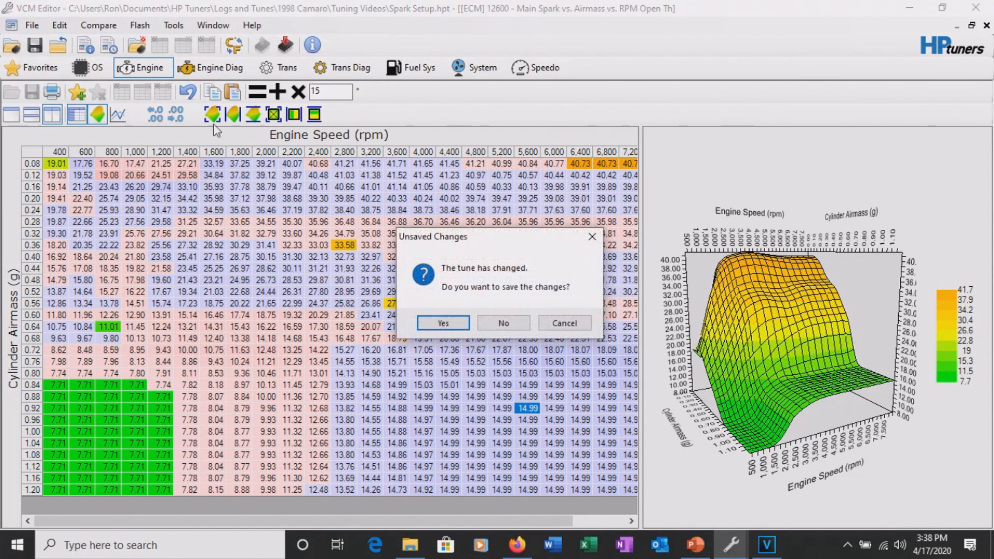
click(503, 323)
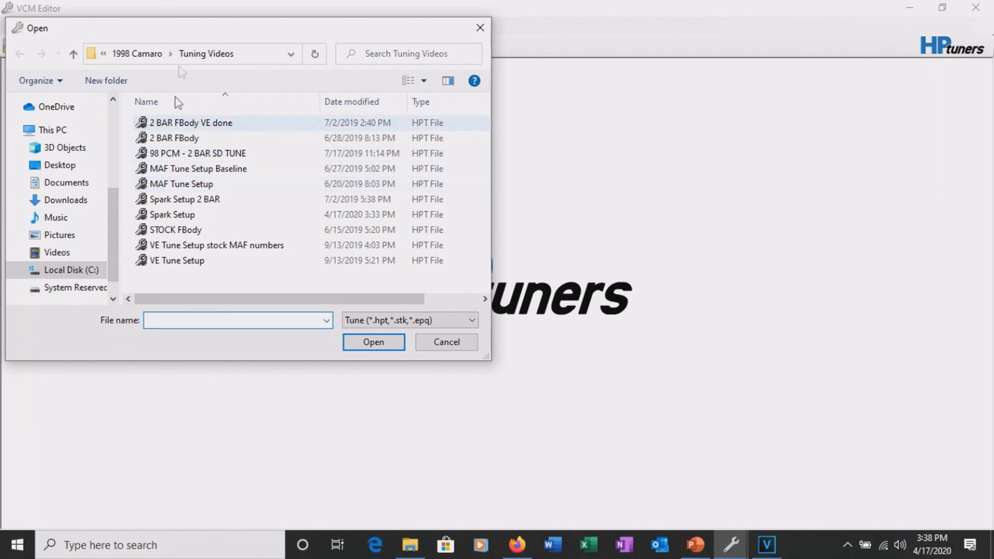
click(136, 54)
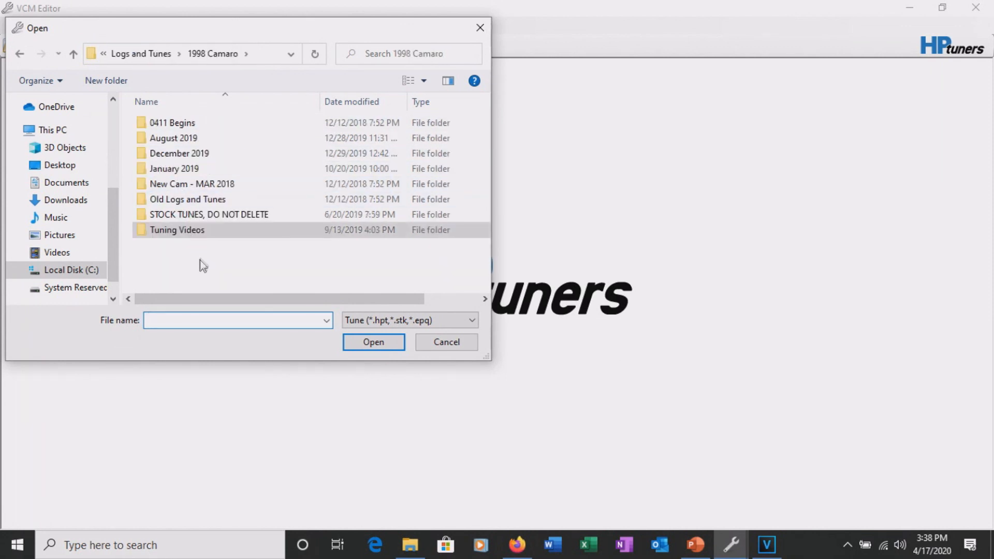
double_click(184, 216)
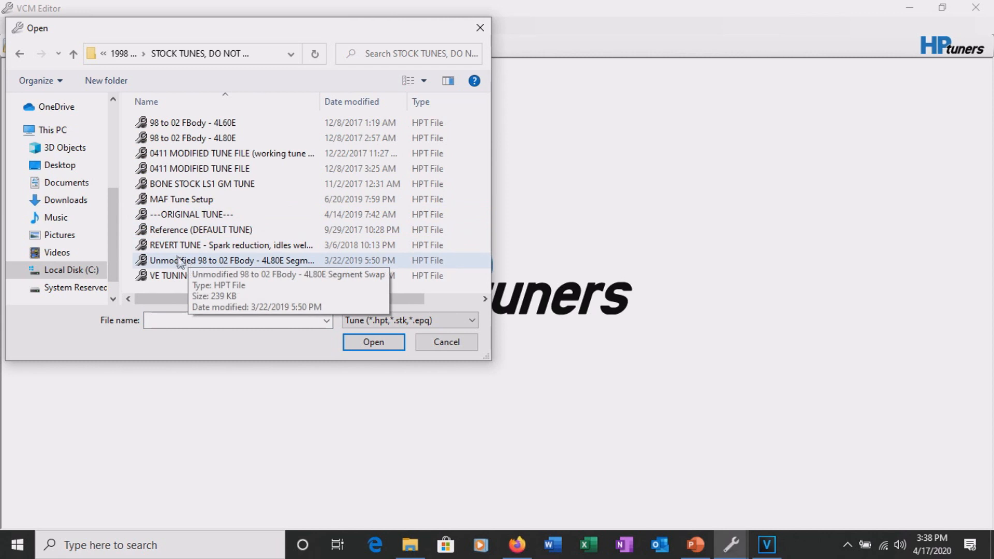
double_click(185, 183)
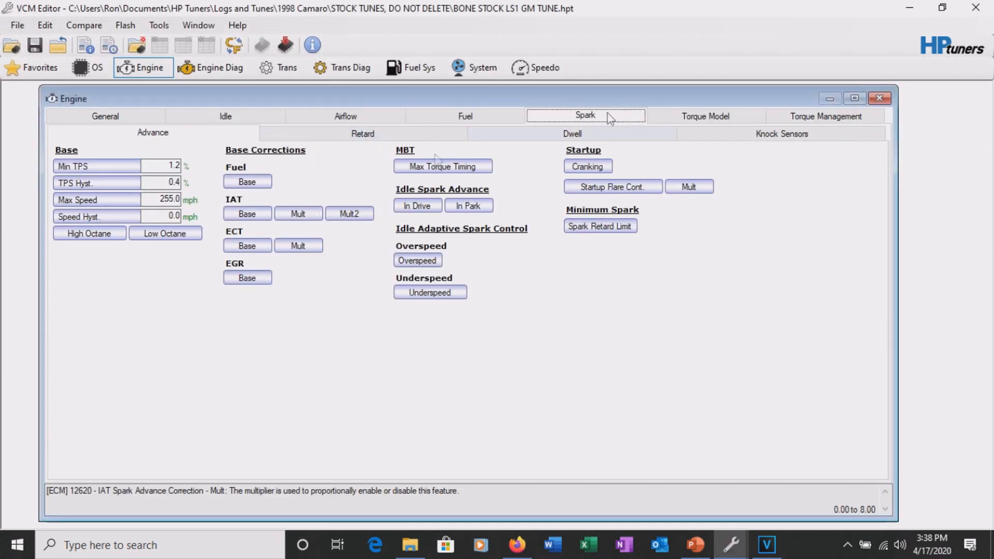
- Open the engine's High Octane base spark advance table, then widen and rotate its 3D graph
click(93, 234)
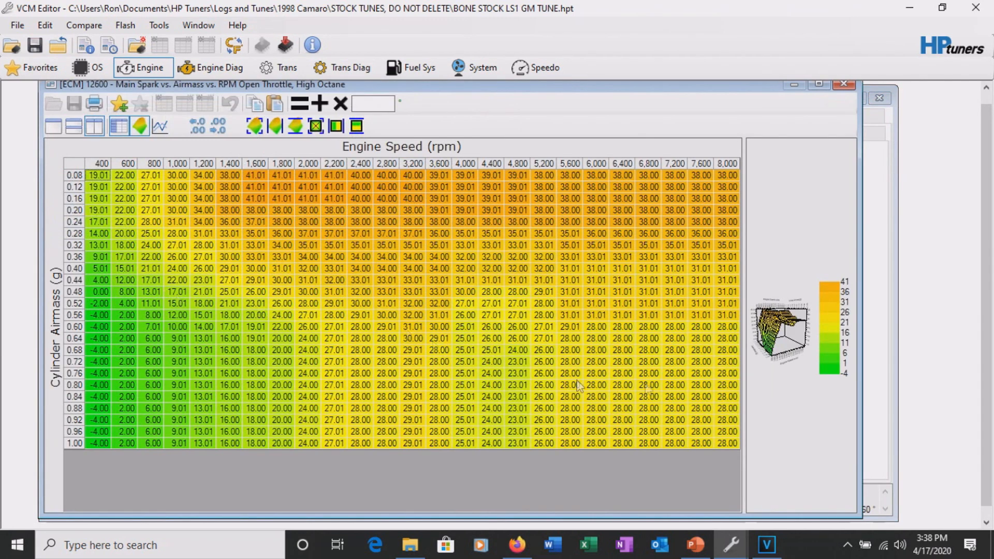
drag(743, 297, 451, 311)
drag(641, 316, 600, 340)
- Set the High Octane spark values to 15 degrees from 3,200 to 8,000 rpm across the 0.56 to 1.00 g airmass rows
click(331, 505)
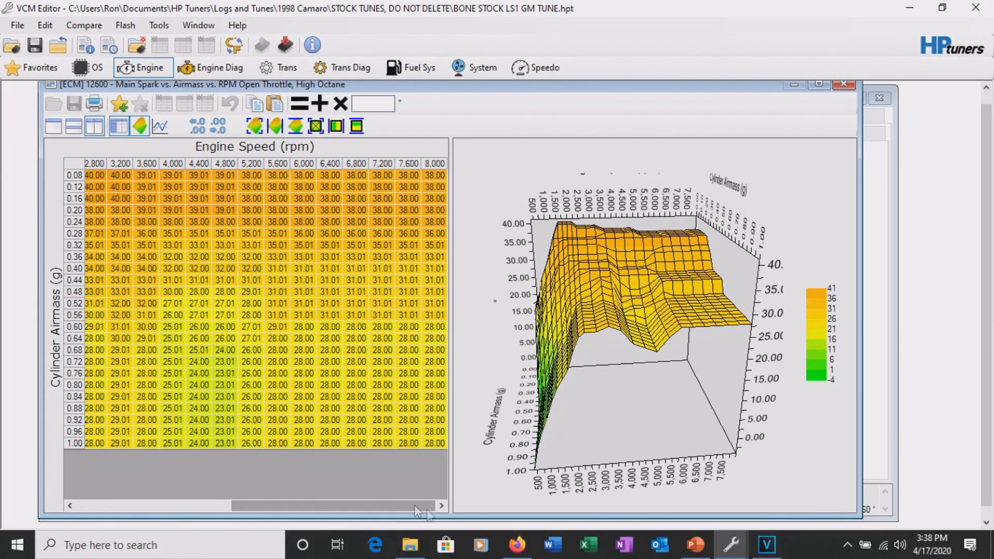
click(434, 444)
drag(434, 444, 125, 319)
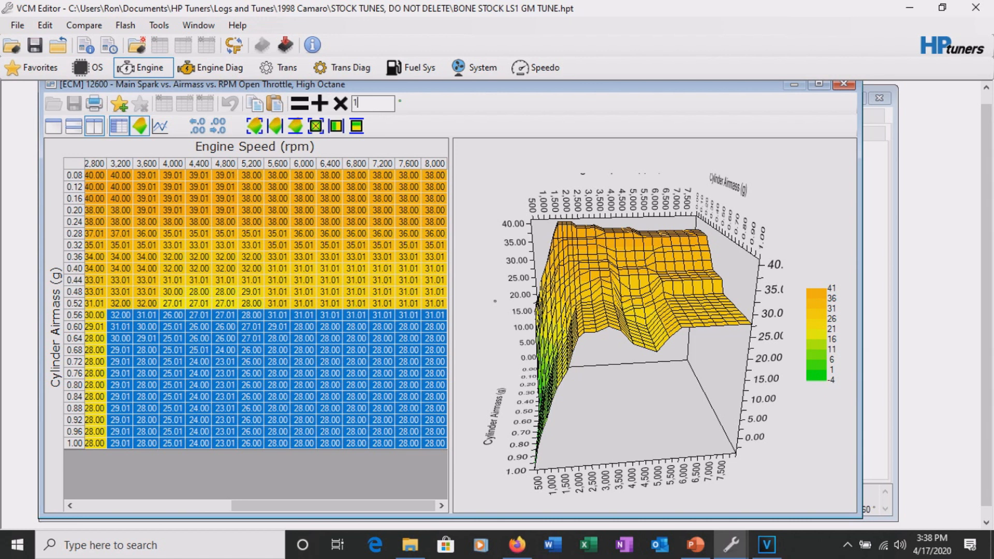
text(15)
click(298, 105)
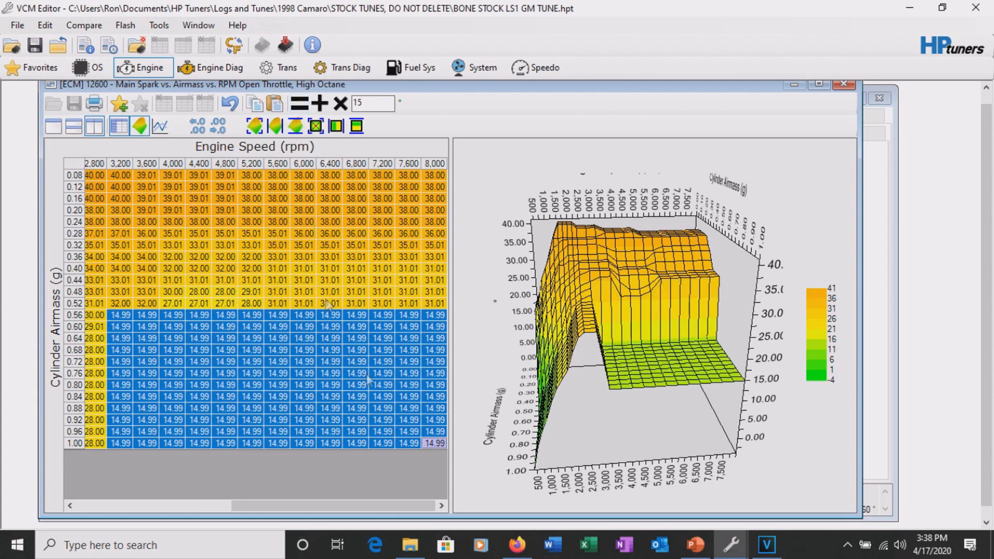
- Set the spark values to 12 degrees from 1,600 to 2,800 rpm across the 0.56 to 1.00 g airmass rows
drag(402, 505, 283, 505)
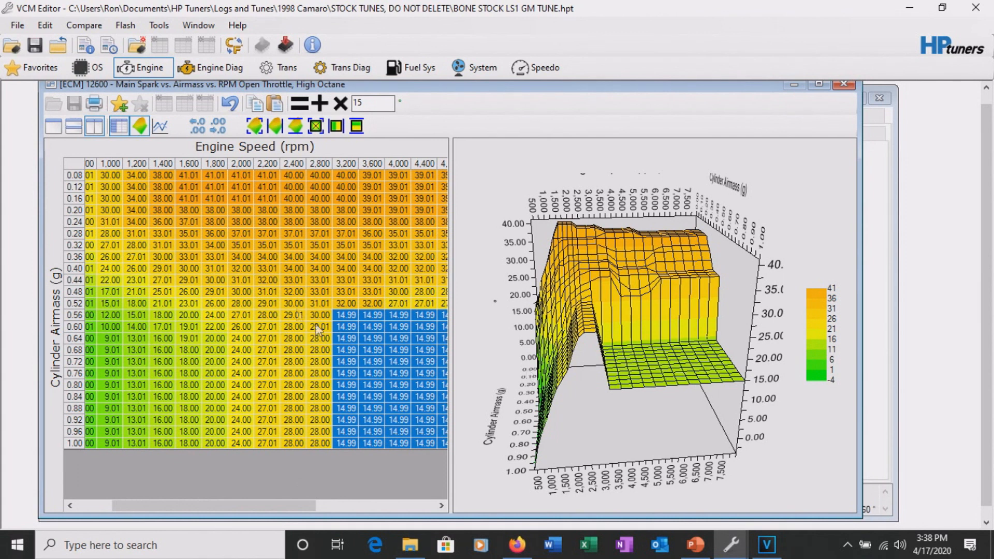
drag(325, 317, 259, 456)
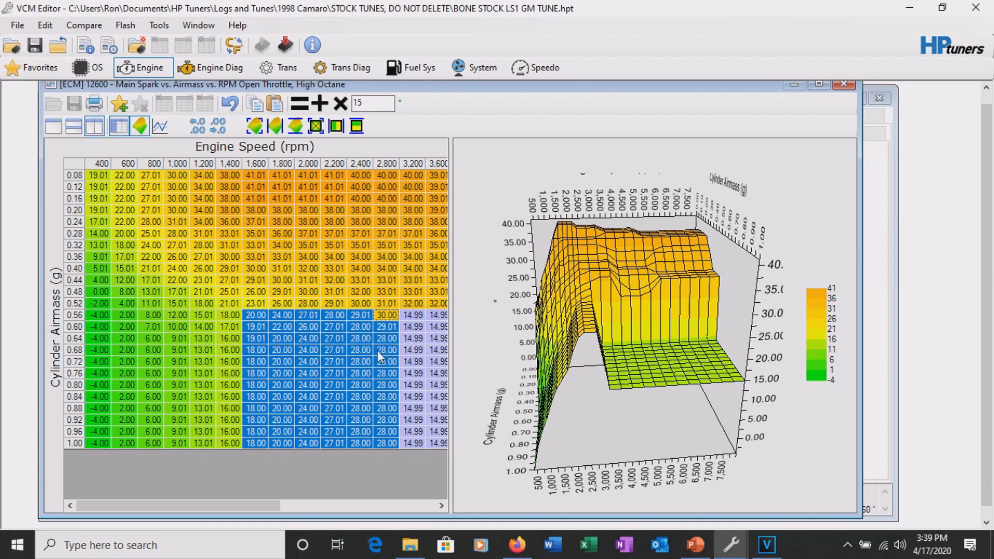
text(12)
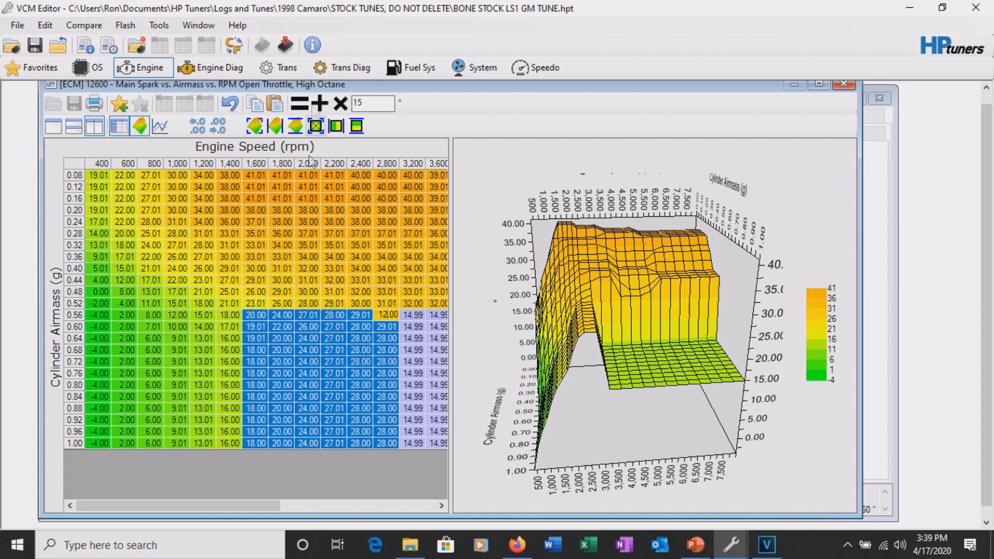
click(299, 104)
drag(562, 390, 594, 374)
- Set the spark values to 15 degrees from 1,200 to 1,600 rpm between 0.36 and 0.60 g airmass
drag(198, 257, 253, 331)
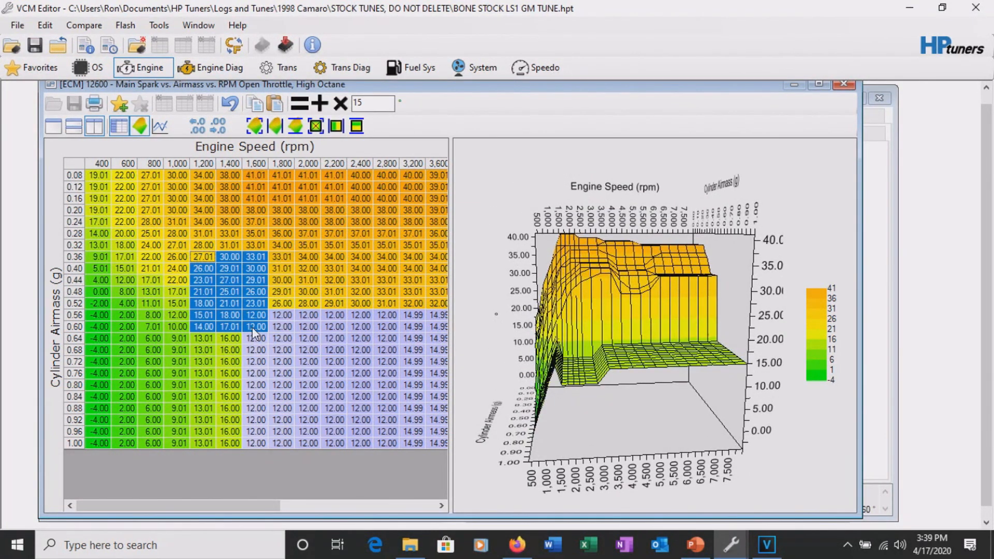
click(304, 109)
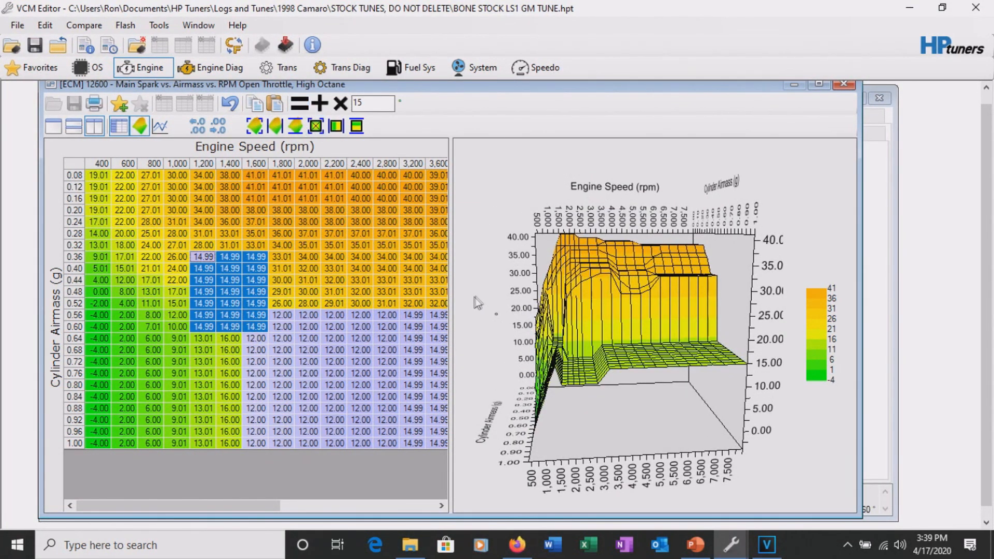
drag(476, 303, 498, 325)
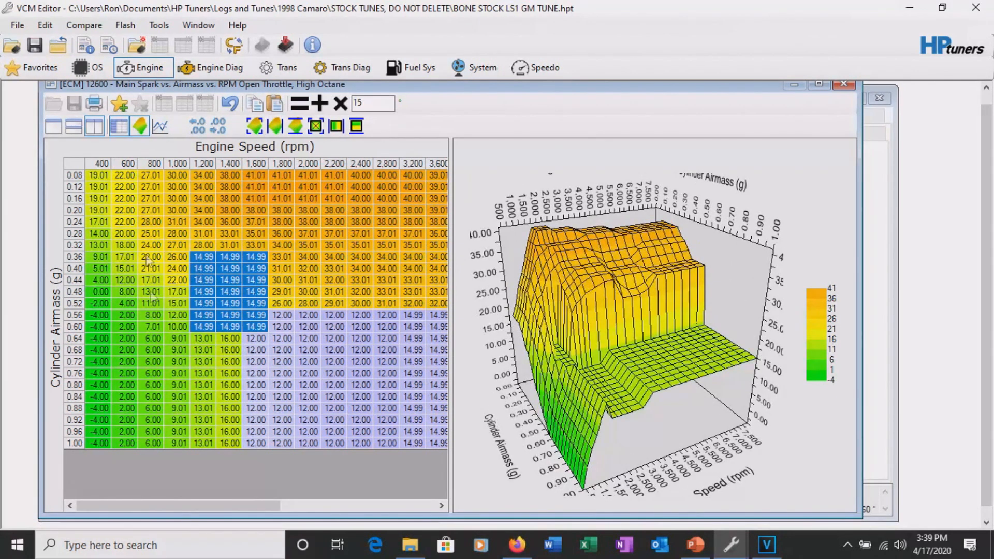
- Smooth the High Octane spark values from 400 to 1,800 rpm across the 0.52 to 1.00 g airmass rows three times
drag(92, 331, 266, 456)
click(95, 308)
drag(94, 309, 273, 449)
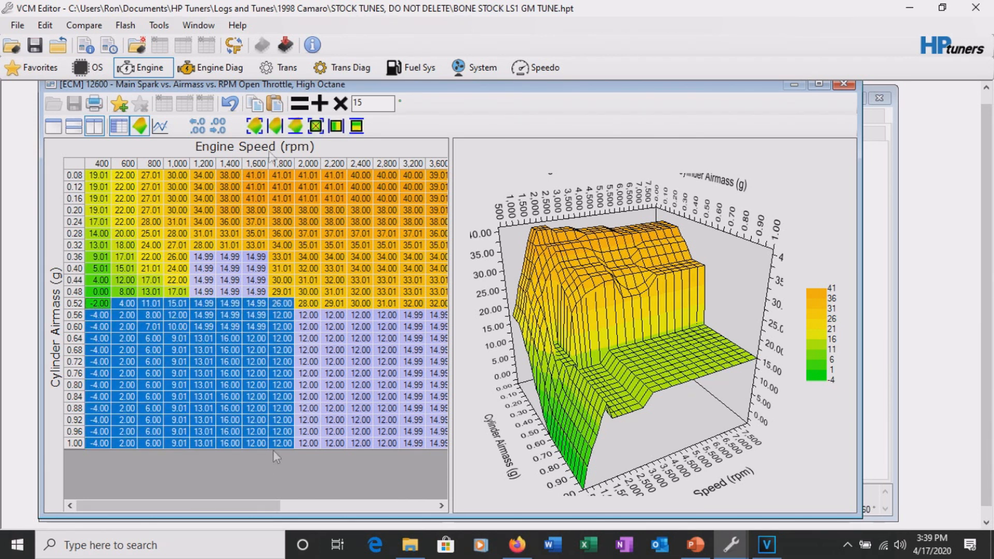
click(255, 130)
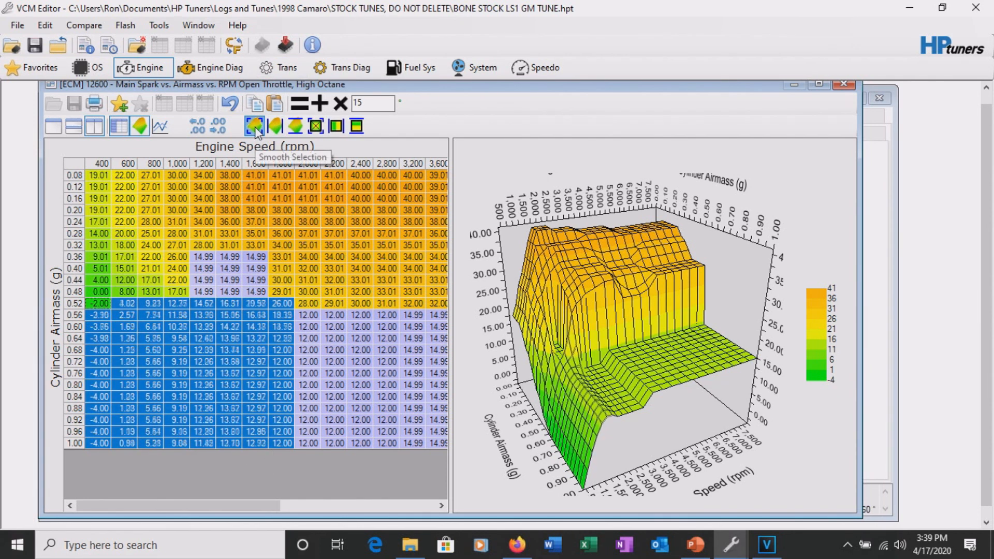
click(255, 131)
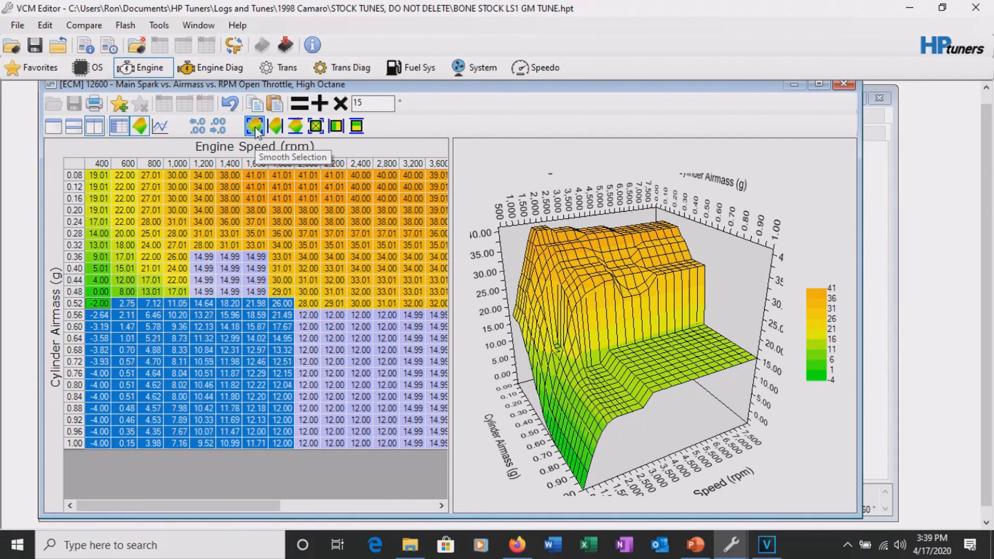
click(255, 130)
mouse_move(583, 370)
mouse_down()
mouse_move(750, 313)
mouse_move(595, 362)
mouse_up()
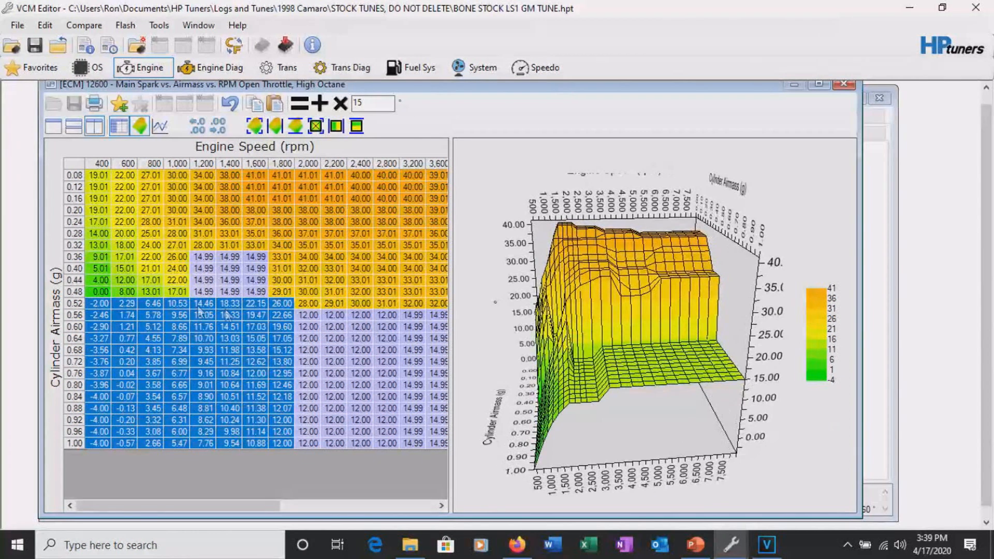
- Smooth the High Octane spark values from 800 to 1,600 rpm between 0.32 and 0.60 g airmass
click(203, 303)
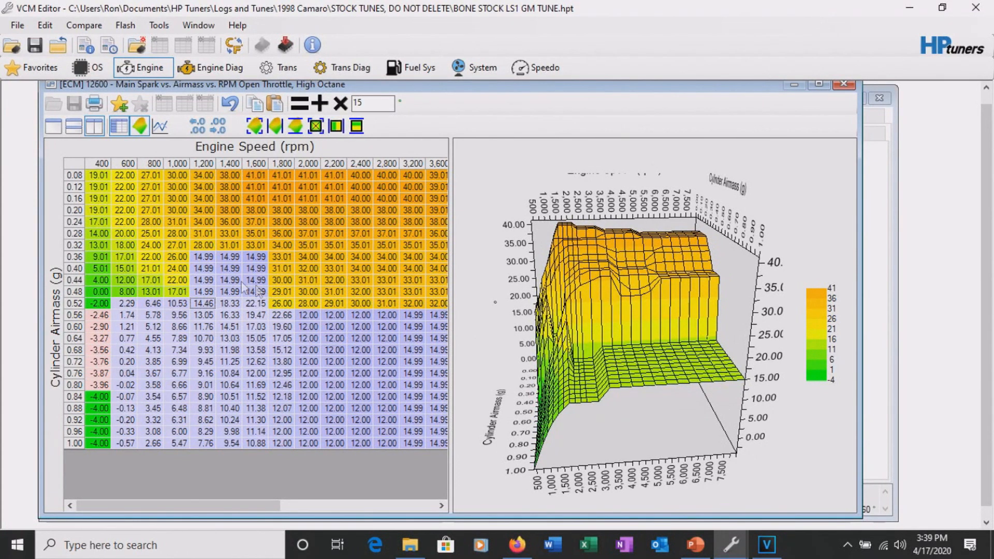
drag(151, 245, 261, 327)
click(254, 126)
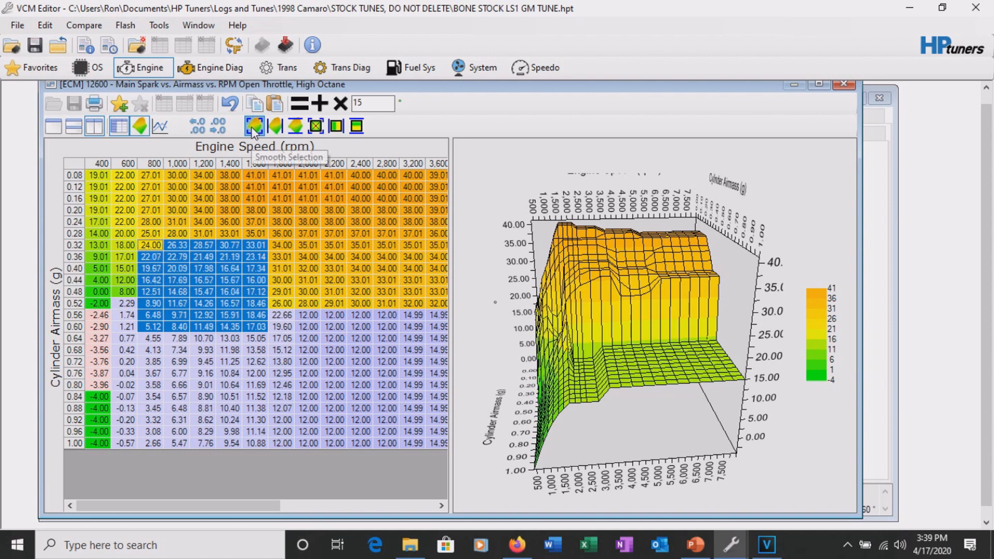
drag(510, 337, 556, 346)
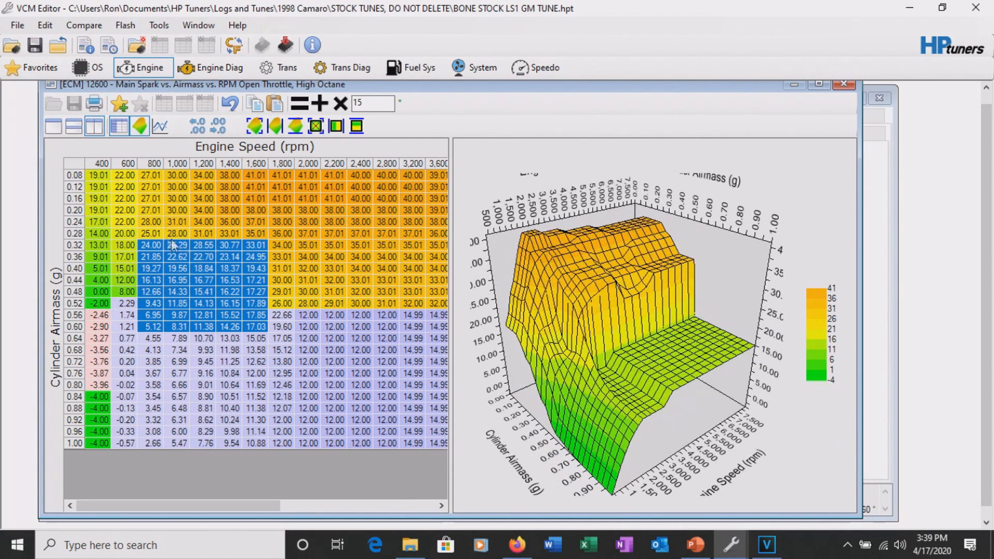
click(204, 304)
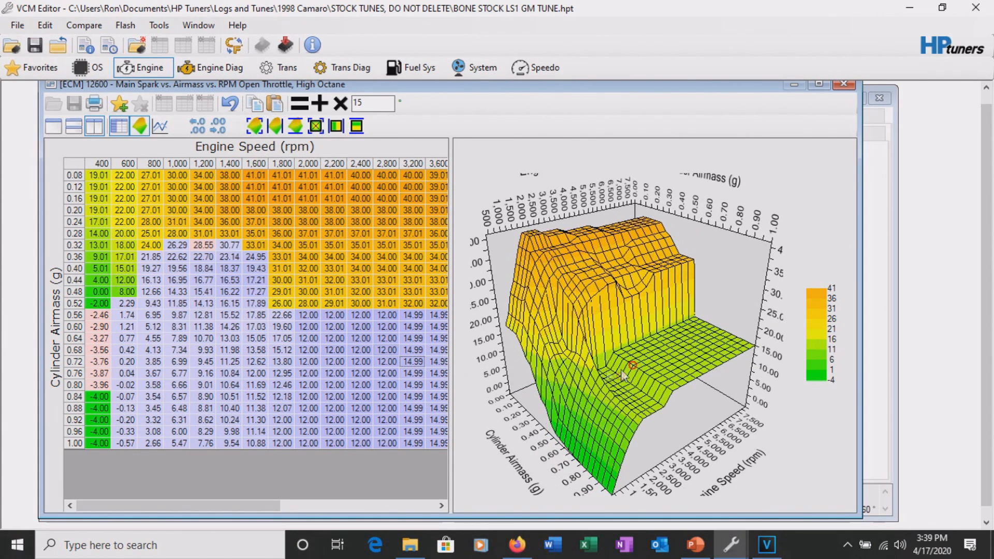
- Smooth the spark values from 1,400 to 2,400 rpm between 0.56 and 0.72 g airmass several times
click(598, 372)
drag(597, 377, 569, 345)
drag(228, 304, 293, 362)
click(213, 308)
drag(230, 314, 362, 361)
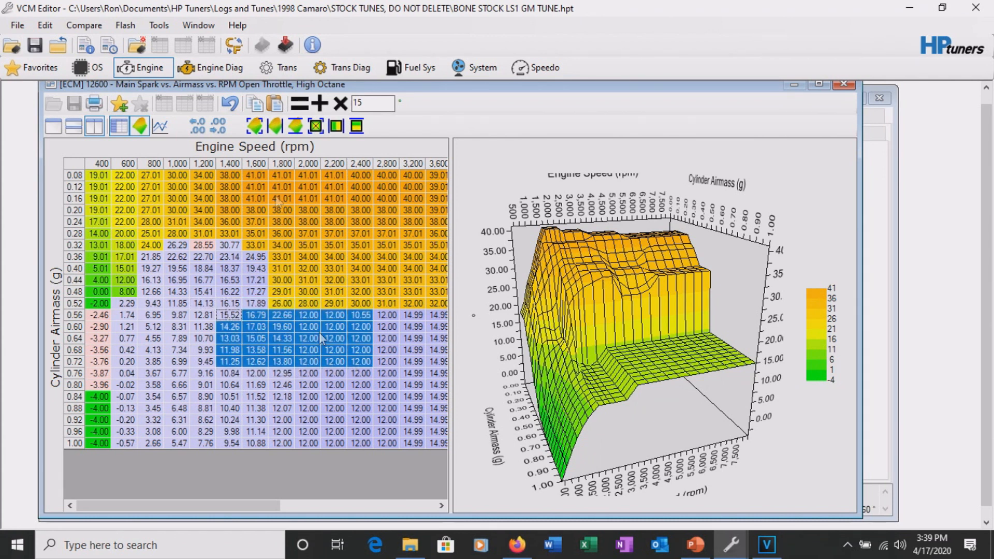
click(255, 126)
click(255, 126)
click(255, 126)
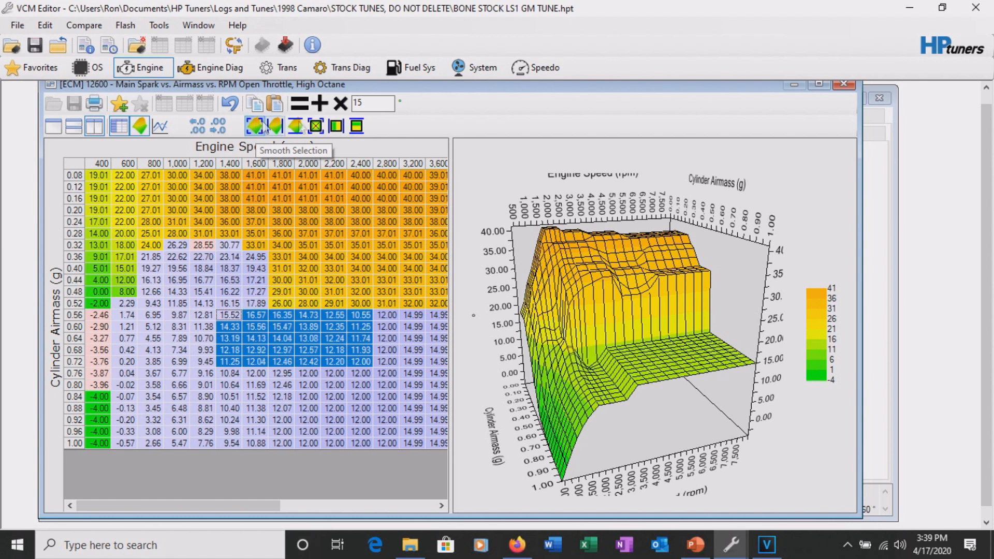
drag(561, 355, 603, 357)
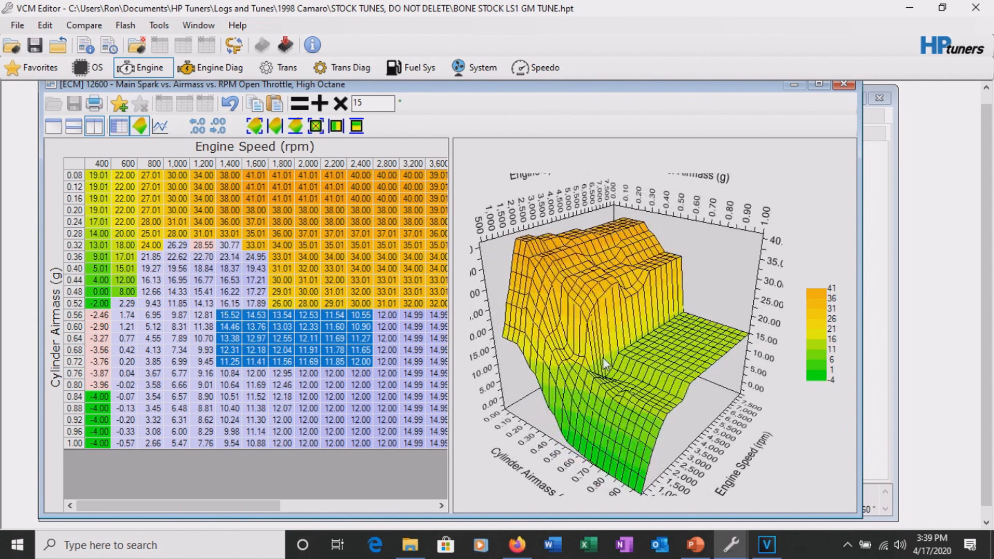
- Smooth the spark values from 400 to 2,800 rpm across the 0.56 to 1.00 g airmass rows
drag(102, 316, 380, 444)
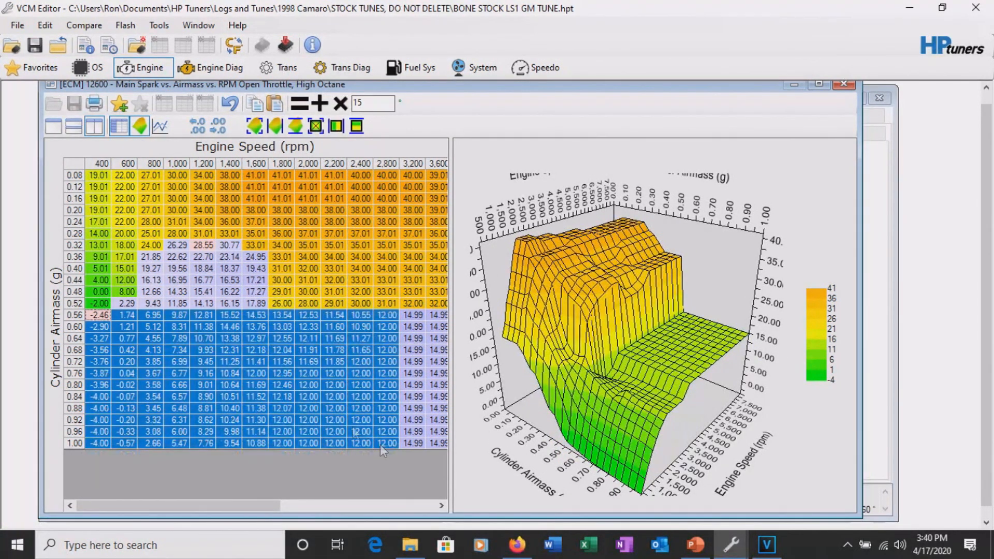
click(254, 126)
click(253, 126)
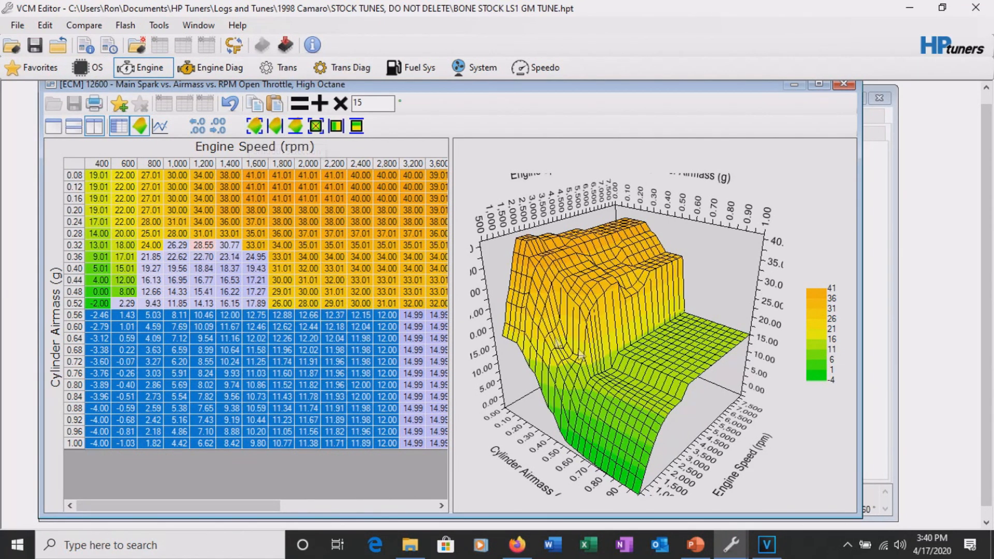
- Review the blended High Octane values and 3D surface across the rpm range, and select the whole table
click(150, 269)
drag(149, 235, 214, 315)
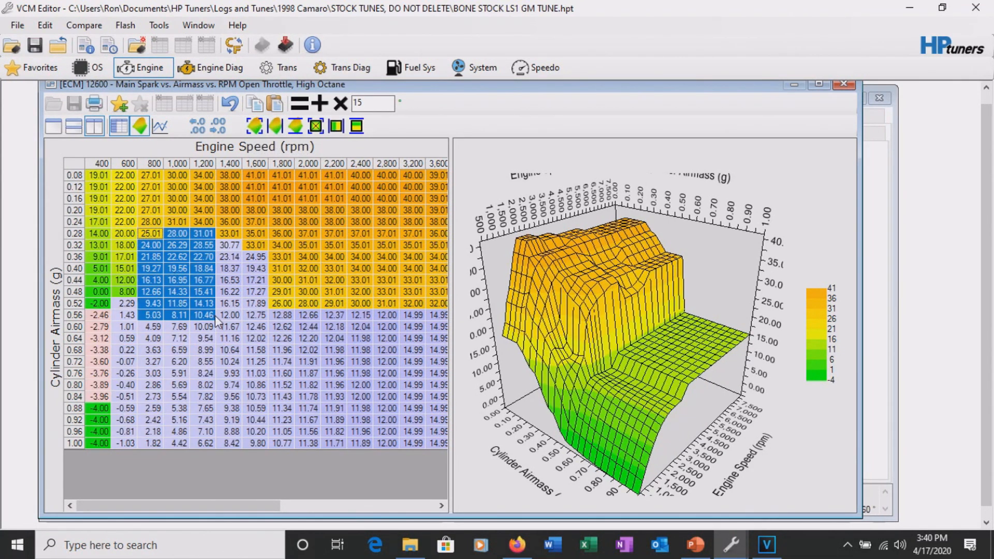
key(Down)
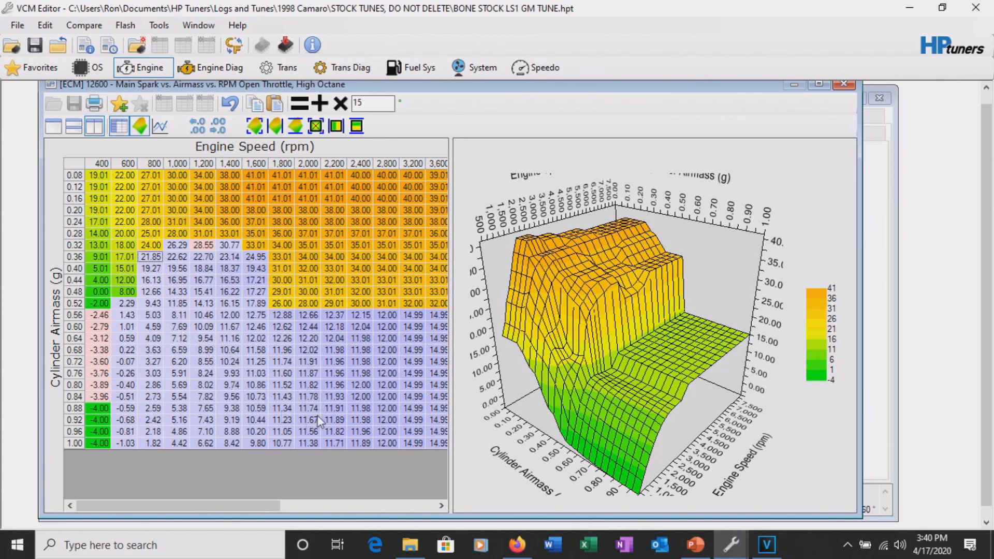
drag(277, 507, 332, 506)
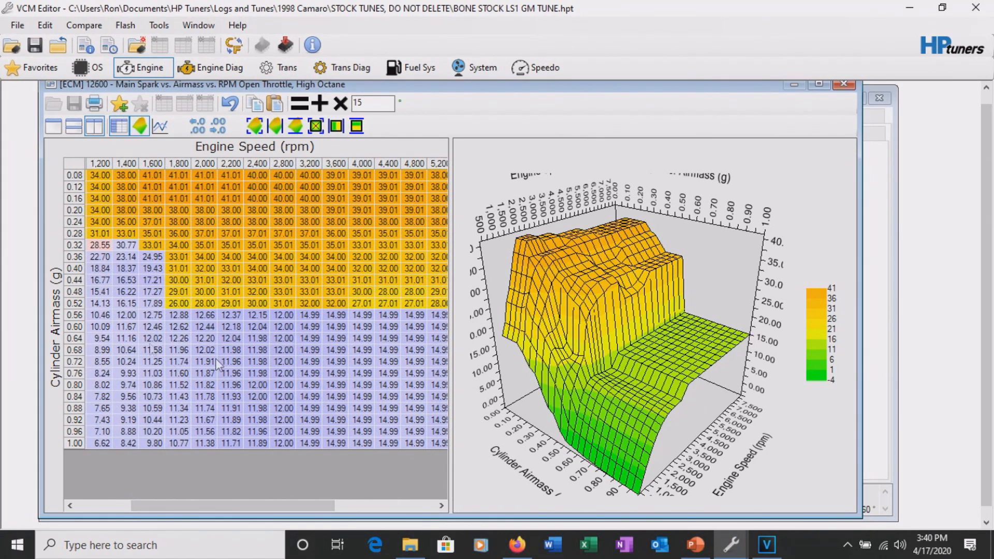
mouse_move(631, 357)
mouse_down()
mouse_move(583, 348)
mouse_move(624, 342)
mouse_up()
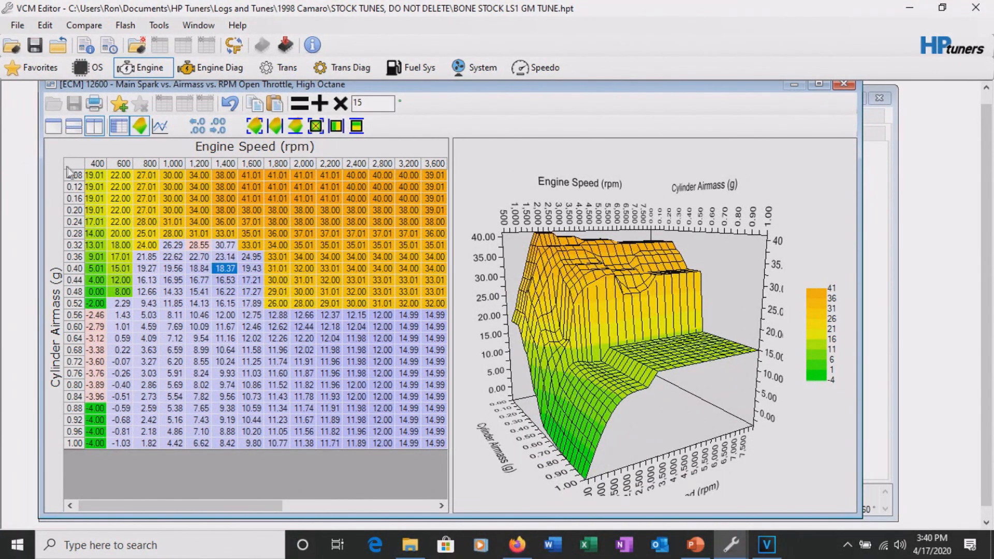
key(ctrl+a)
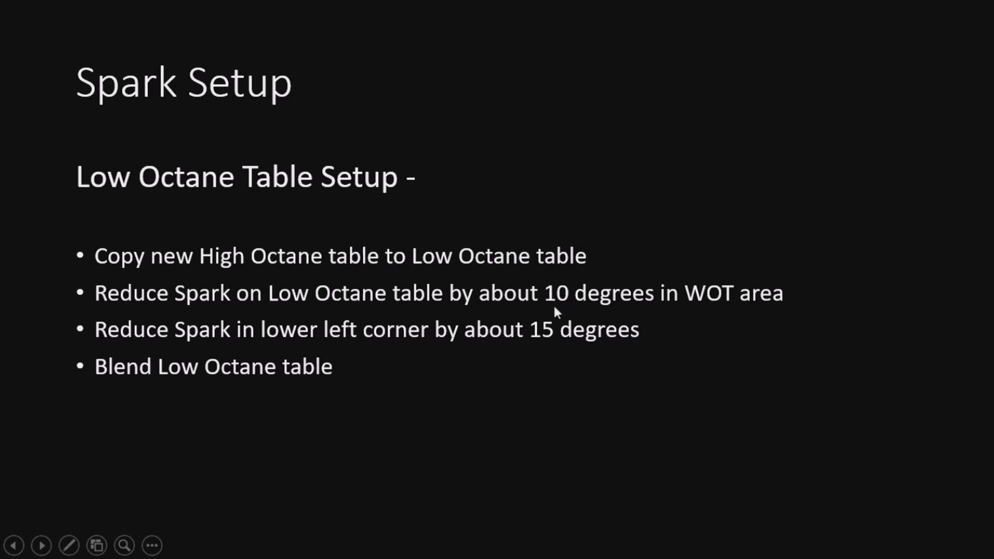
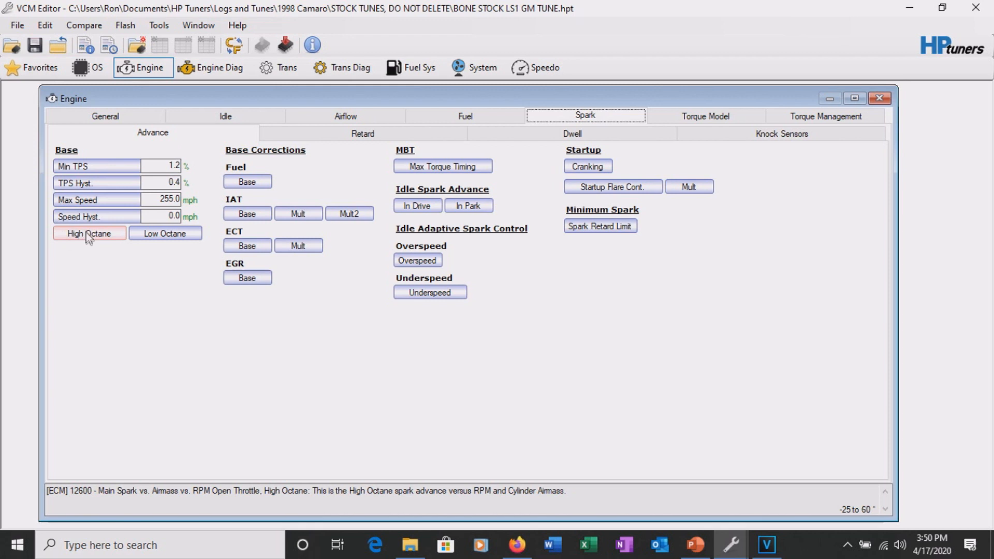
- Copy the entire High Octane spark table into the Low Octane spark table
click(173, 233)
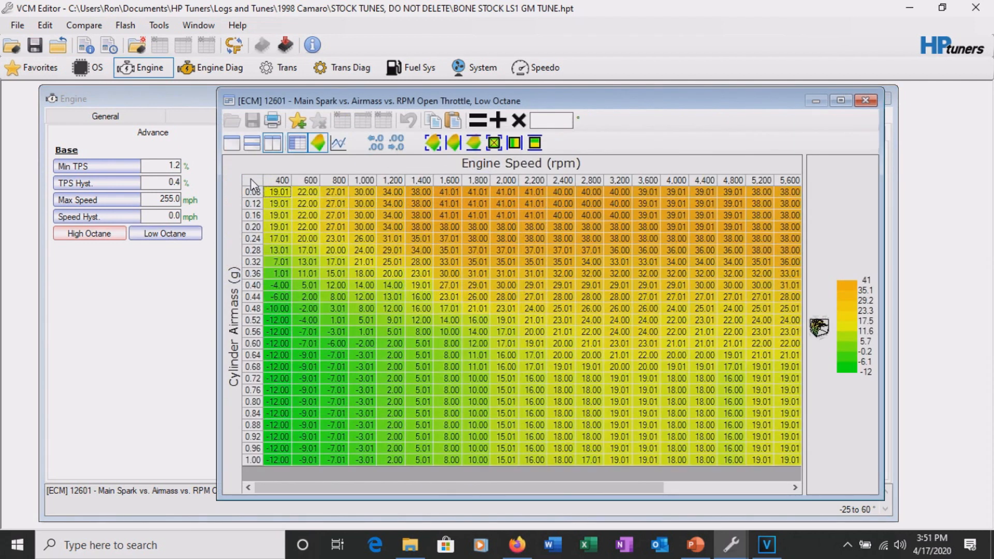
click(252, 180)
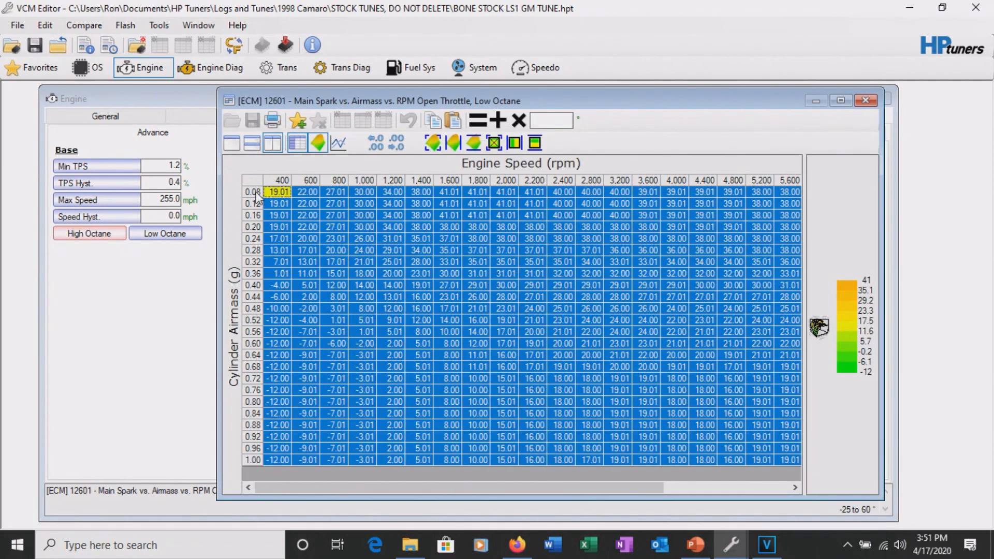
click(89, 233)
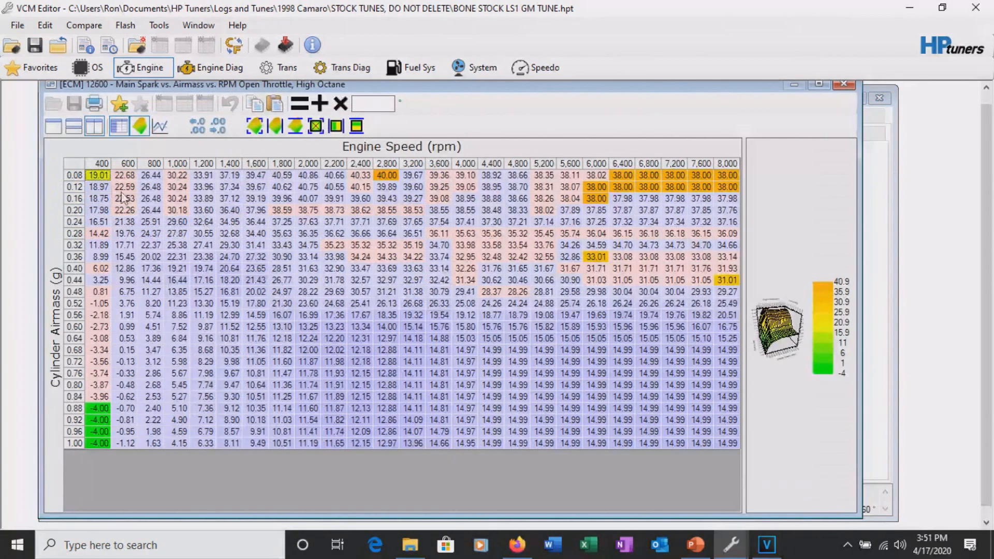
click(74, 166)
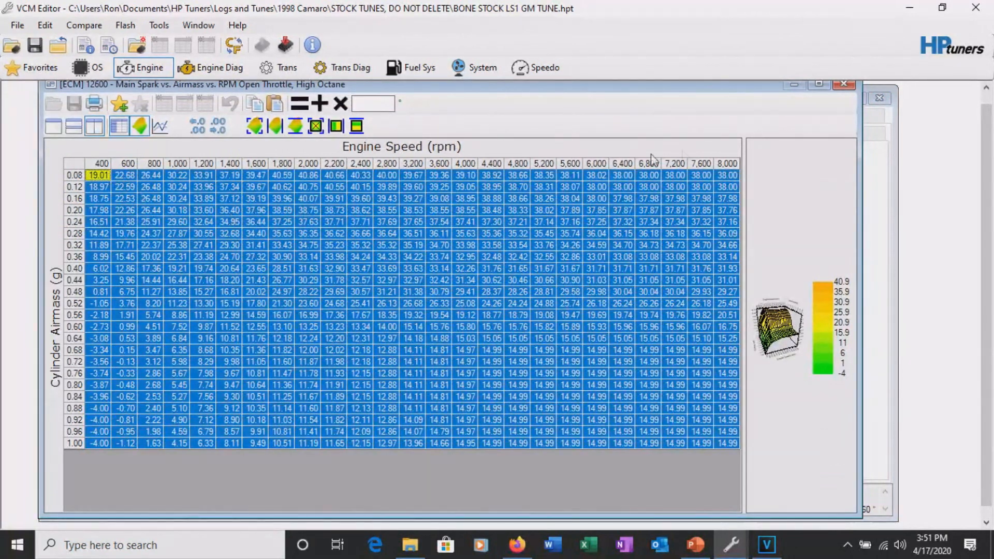
click(878, 228)
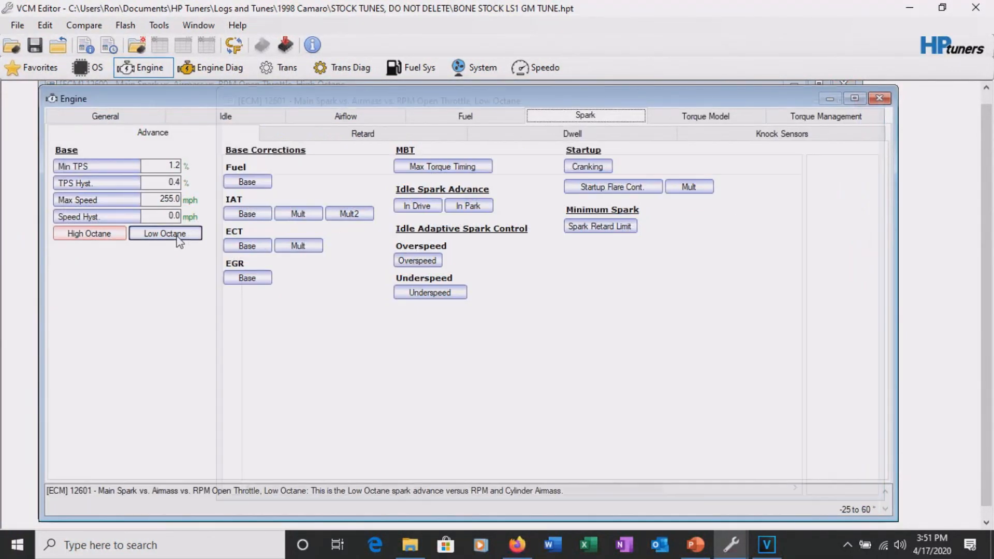
click(164, 234)
key(ctrl+v)
click(425, 288)
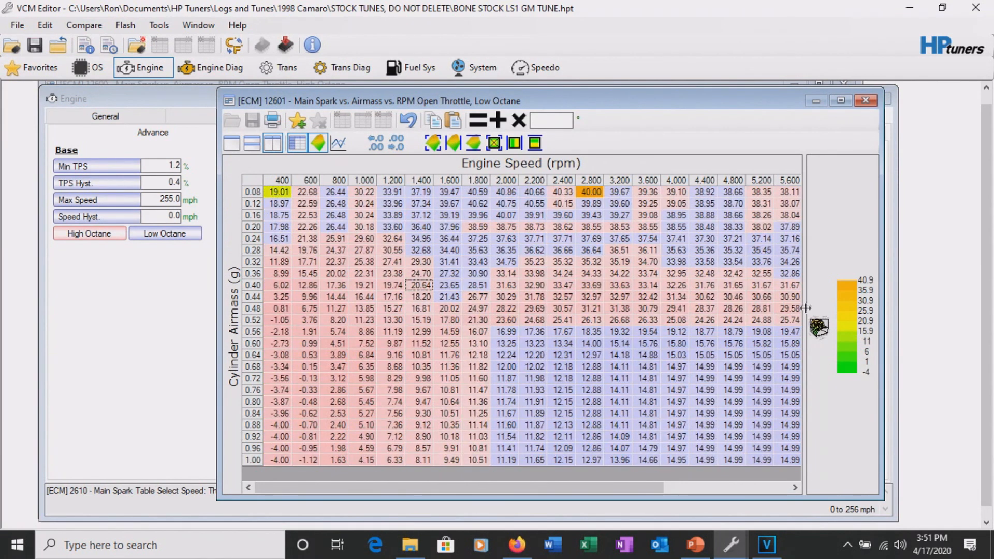
- Enlarge the Low Octane table and its graph, and add -10 degrees from 2,000 to 8,000 rpm across the 0.56 to 1.00 g rows
click(840, 100)
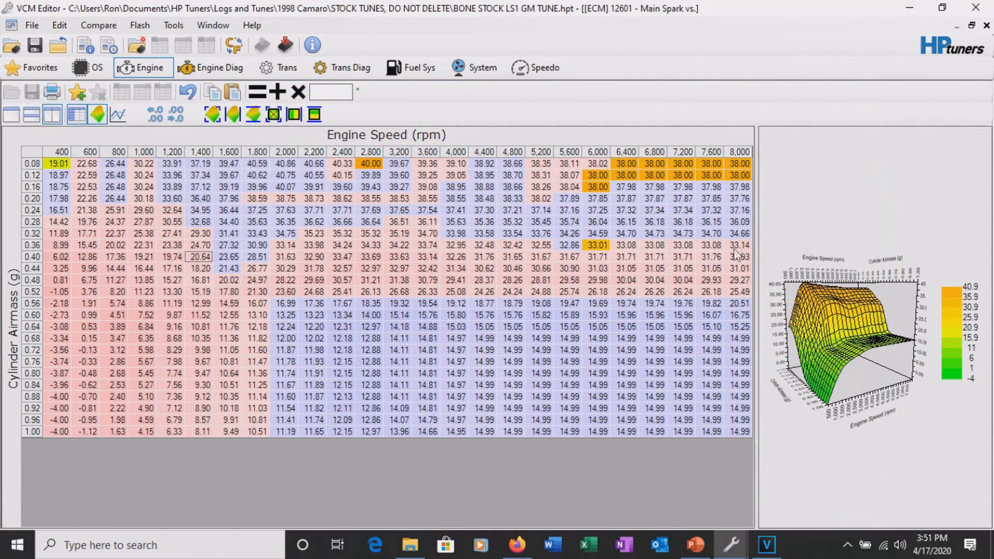
drag(756, 260, 627, 293)
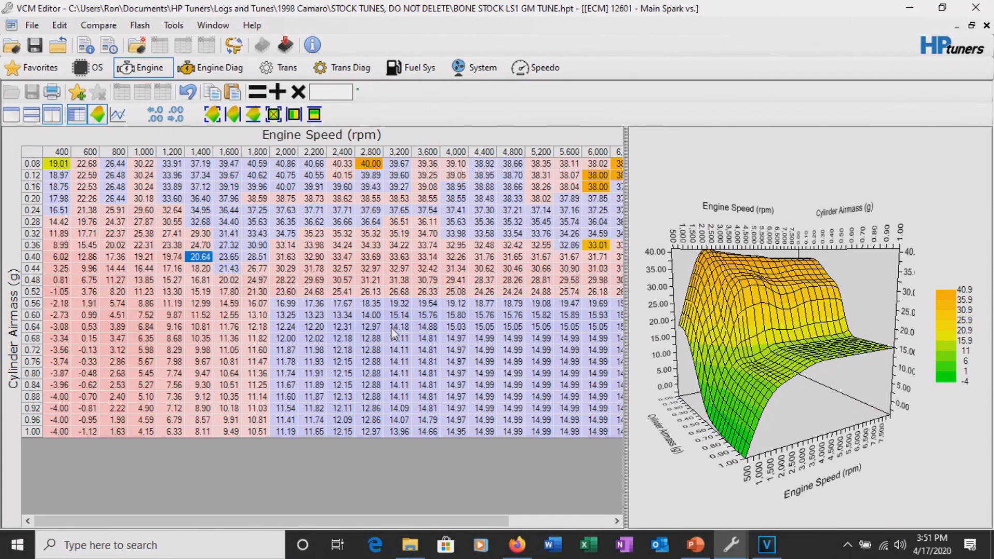
drag(429, 520, 584, 522)
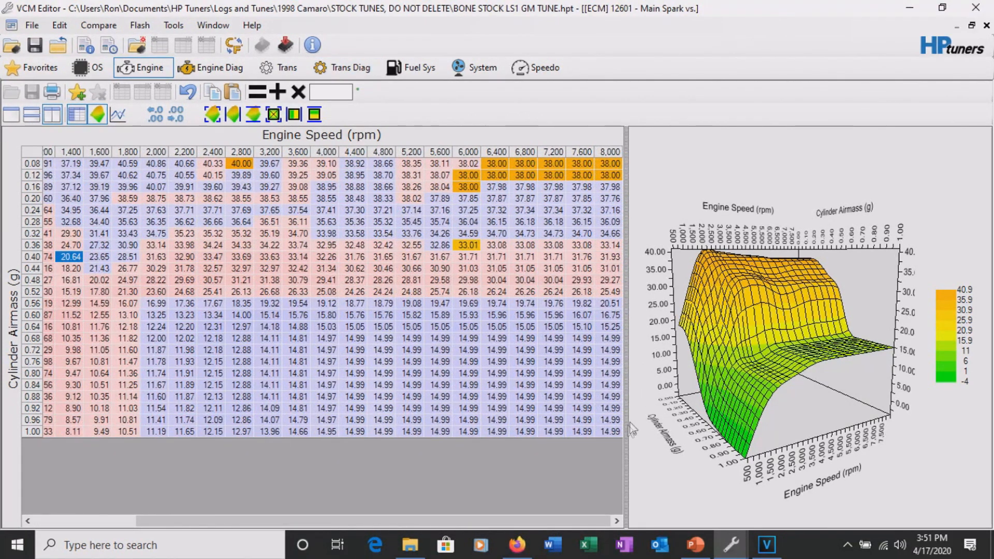
drag(616, 431, 160, 309)
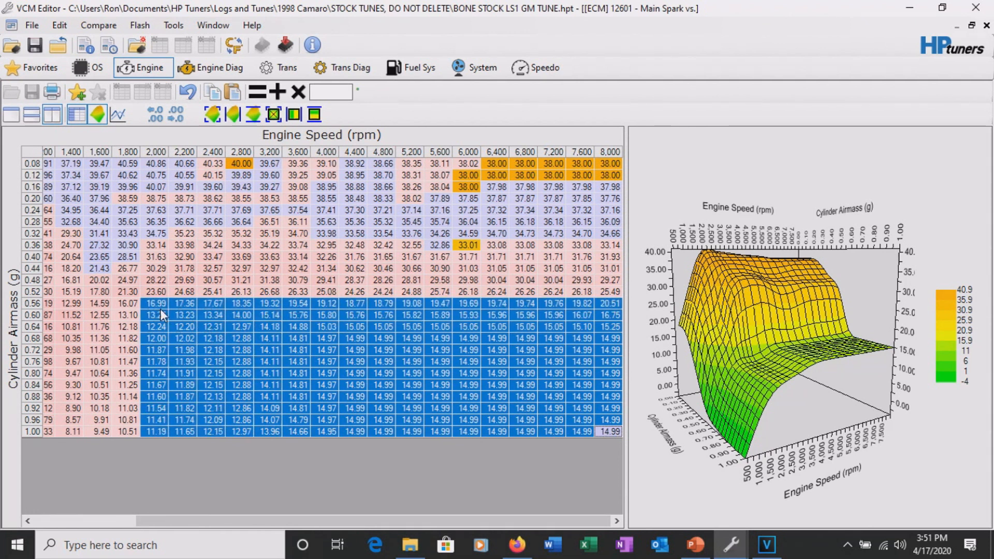
click(317, 89)
click(277, 91)
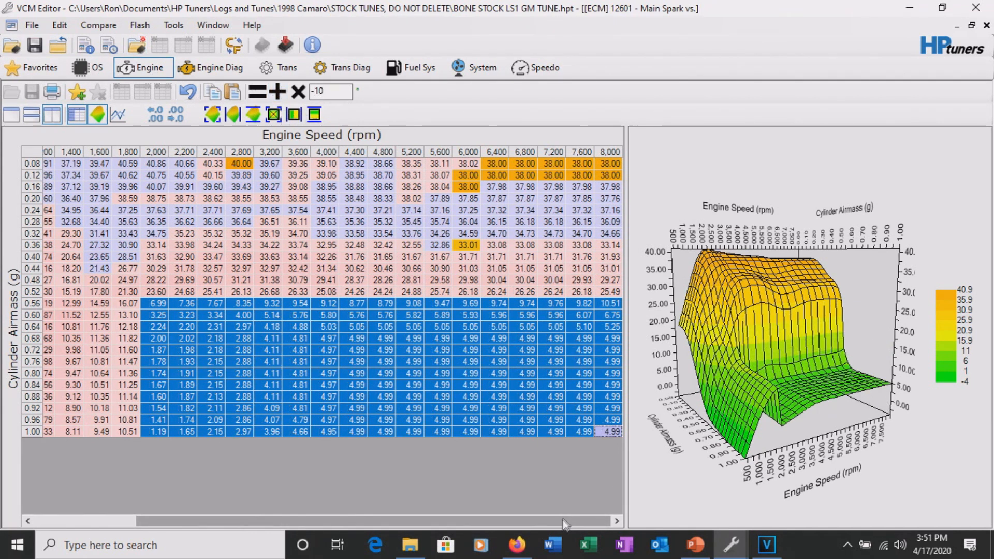
- Try setting the Low Octane spark to -15 degrees from 400 to 1,000 rpm across the 0.56 to 1.00 g rows, and undo it
drag(563, 517, 455, 518)
drag(58, 306, 148, 433)
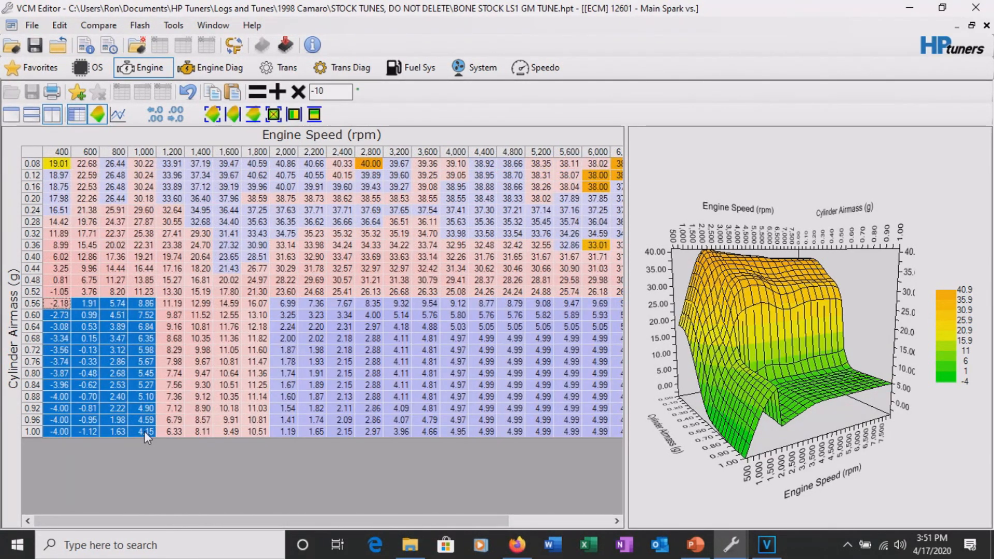
click(340, 94)
key(BackSpace)
text(5)
click(257, 92)
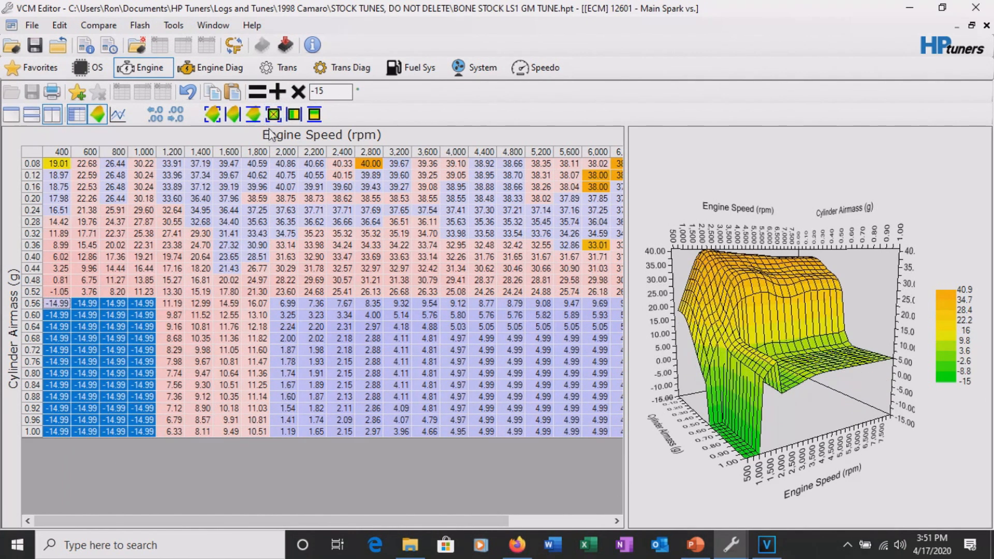
drag(59, 282, 293, 430)
click(283, 385)
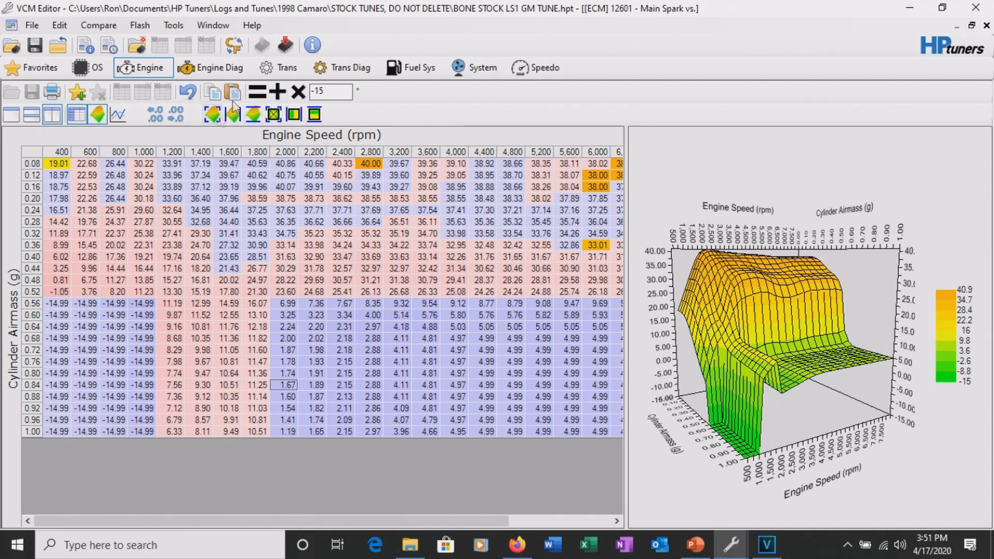
click(188, 92)
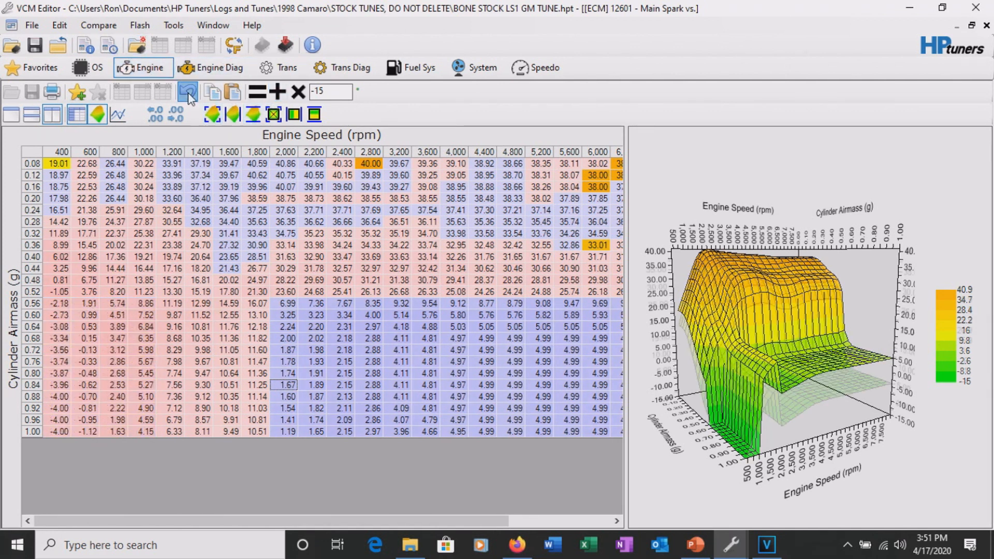
- Add -15 degrees to the Low Octane spark from 400 to 800 rpm across the 0.56 to 1.00 g rows
click(277, 93)
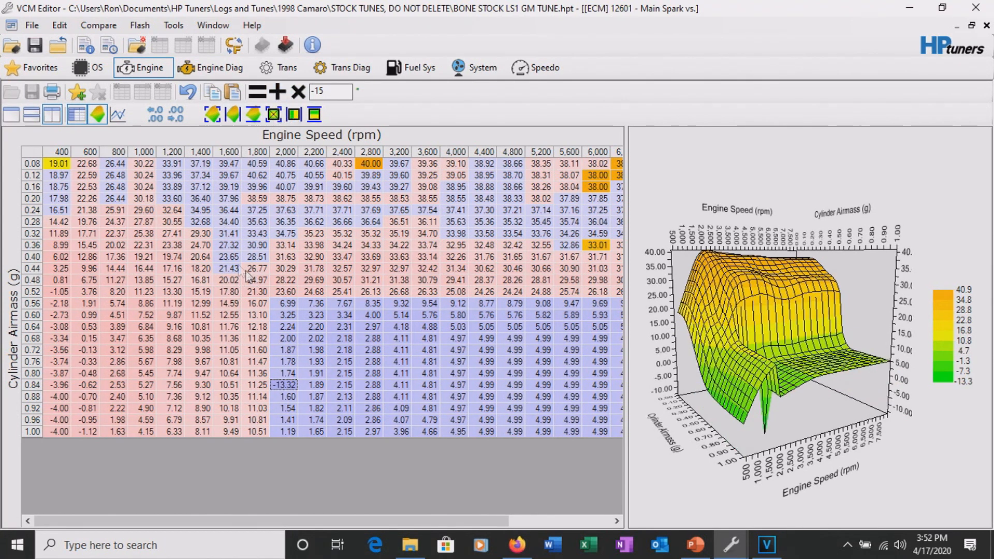
key(ctrl+z)
drag(54, 309, 118, 432)
click(278, 92)
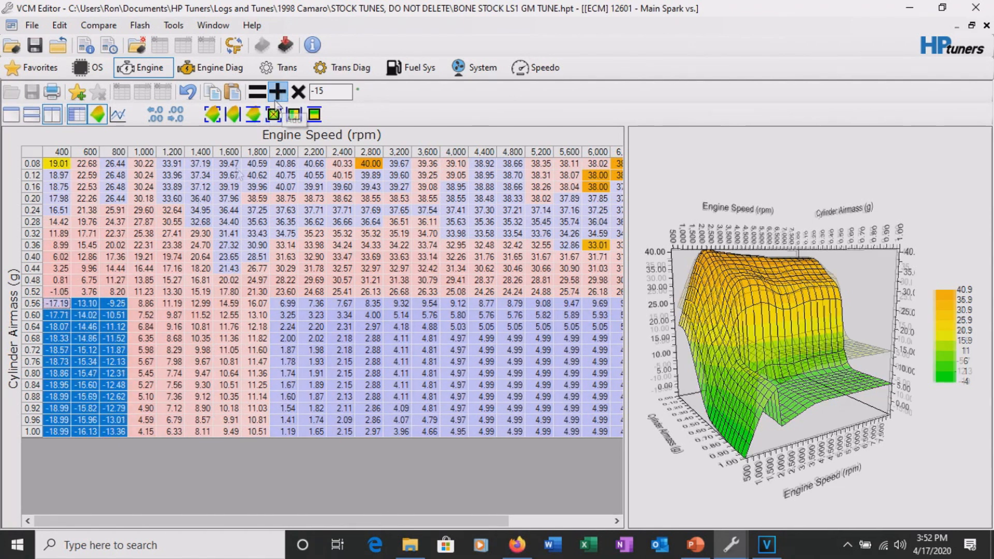
click(287, 385)
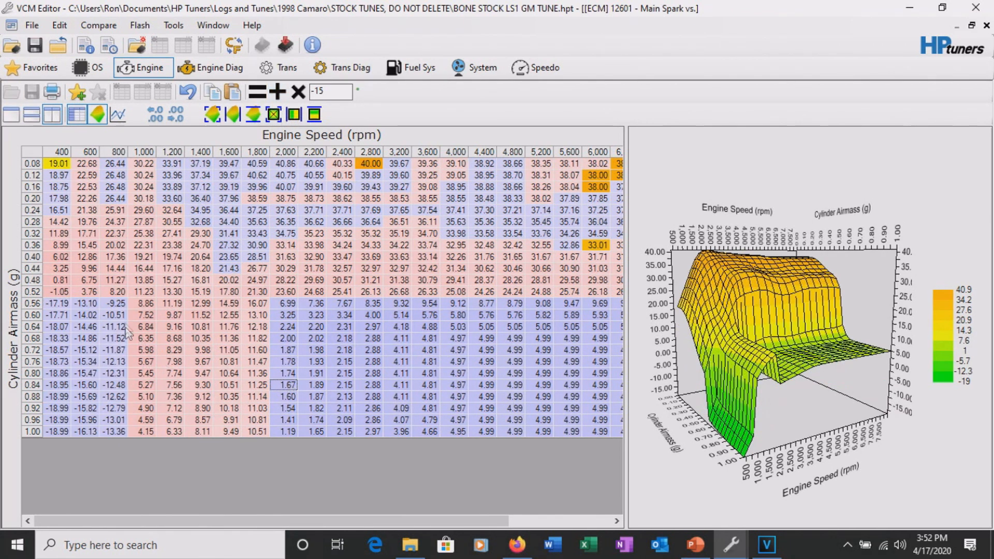
- Smooth the Low Octane spark repeatedly from 800 to 2,200 rpm across the 0.56 to 1.00 g rows
drag(109, 302, 303, 444)
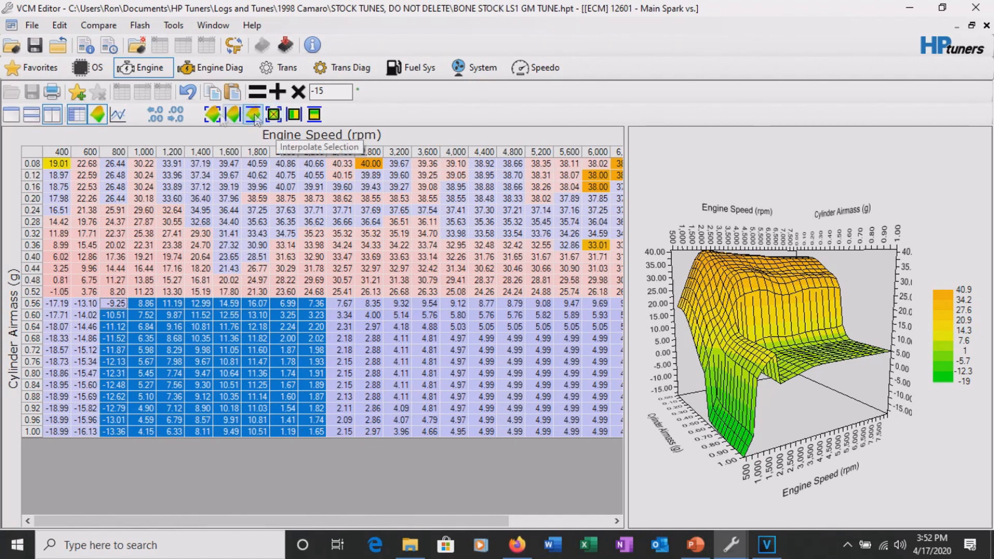
click(214, 120)
click(214, 120)
click(214, 120)
click(215, 120)
click(214, 119)
click(215, 120)
click(214, 120)
click(215, 120)
click(213, 119)
click(213, 119)
click(213, 119)
click(213, 119)
click(213, 119)
click(213, 119)
click(213, 119)
click(214, 119)
click(213, 119)
click(214, 119)
click(213, 119)
click(213, 119)
click(213, 119)
click(213, 119)
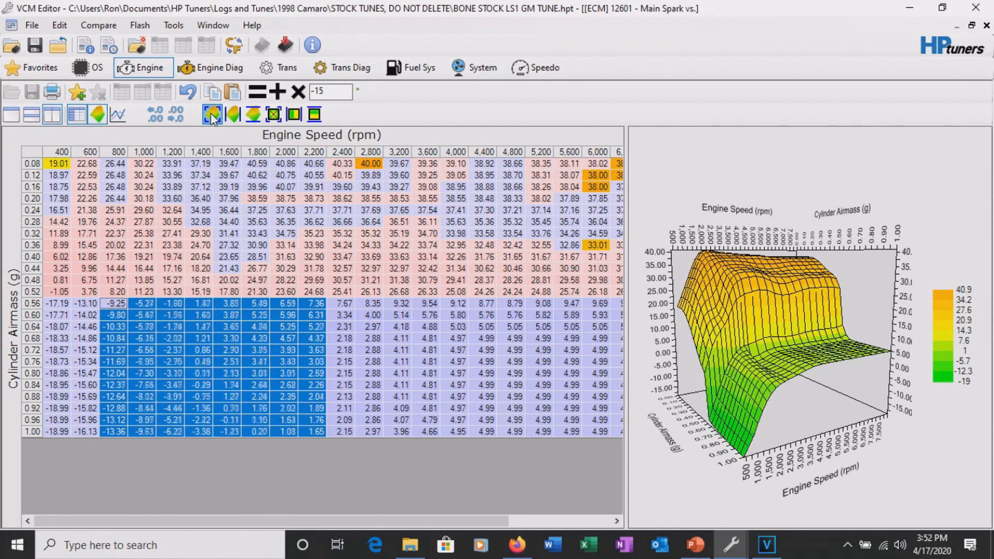
click(213, 119)
click(213, 119)
click(213, 120)
click(213, 119)
click(214, 119)
click(213, 119)
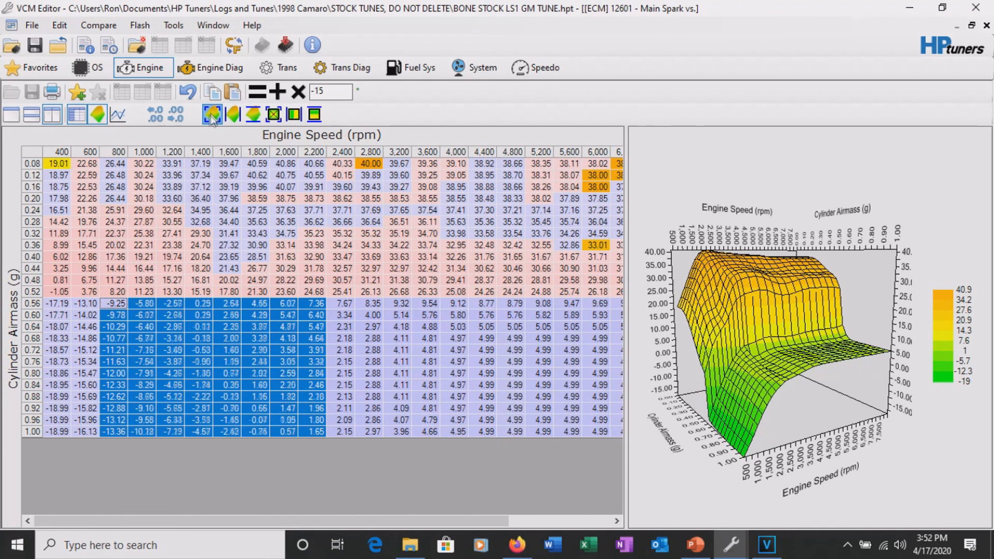
- Smooth the Low Octane spark repeatedly from 400 to 1,800 rpm across the 0.20 to 0.64 g rows
drag(58, 201, 250, 325)
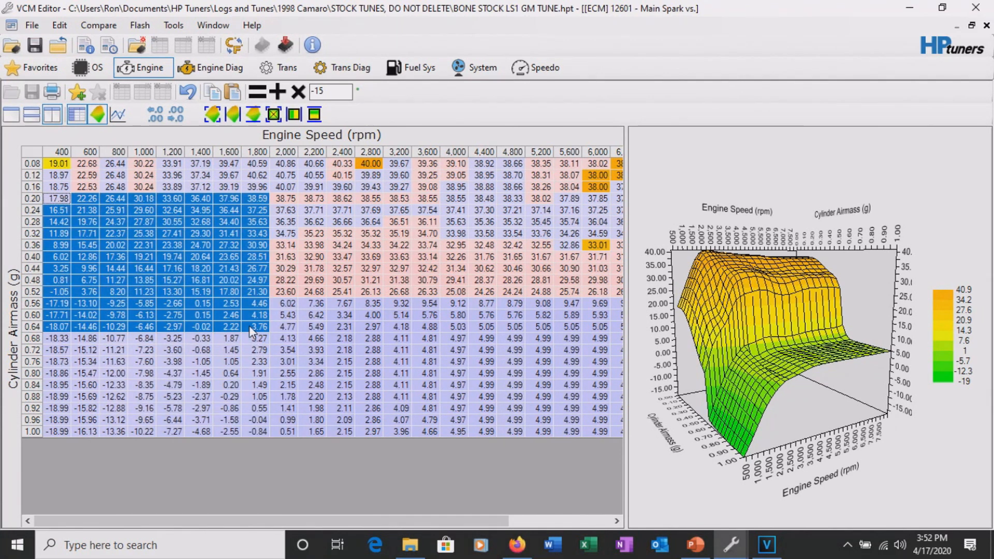
click(213, 115)
click(216, 116)
click(216, 116)
click(216, 116)
click(216, 116)
click(216, 116)
click(216, 116)
click(216, 116)
click(215, 116)
click(216, 116)
click(216, 116)
click(216, 116)
click(215, 116)
click(87, 233)
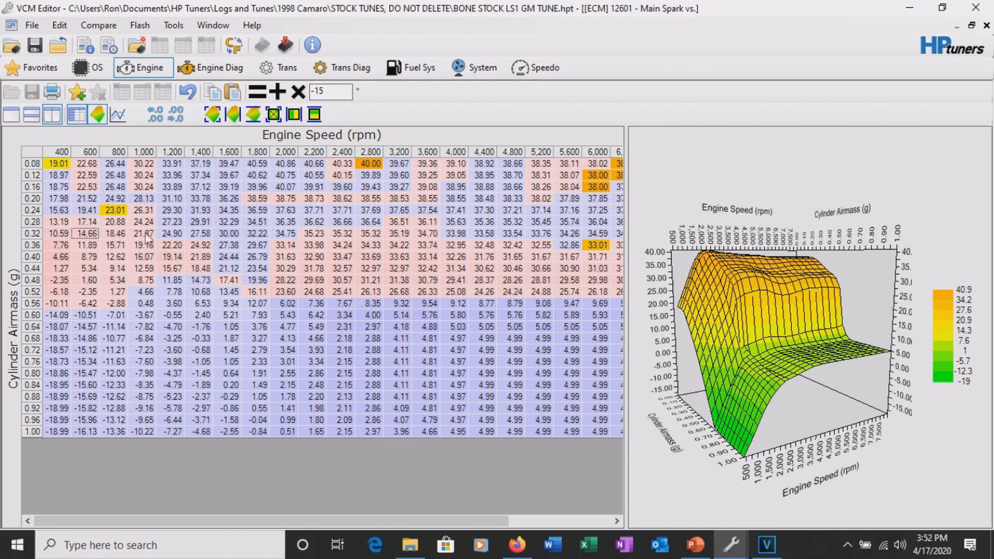
- Smooth the Low Octane spark from 600 to 2,000 rpm across the 0.44 to 0.80 g rows
drag(802, 365, 863, 215)
drag(84, 268, 285, 372)
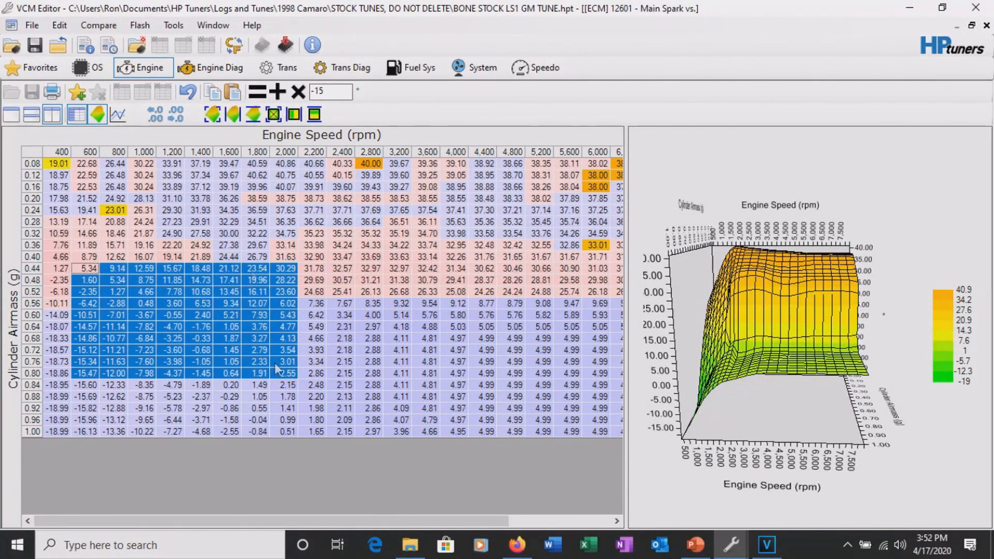
click(212, 114)
click(216, 116)
click(216, 116)
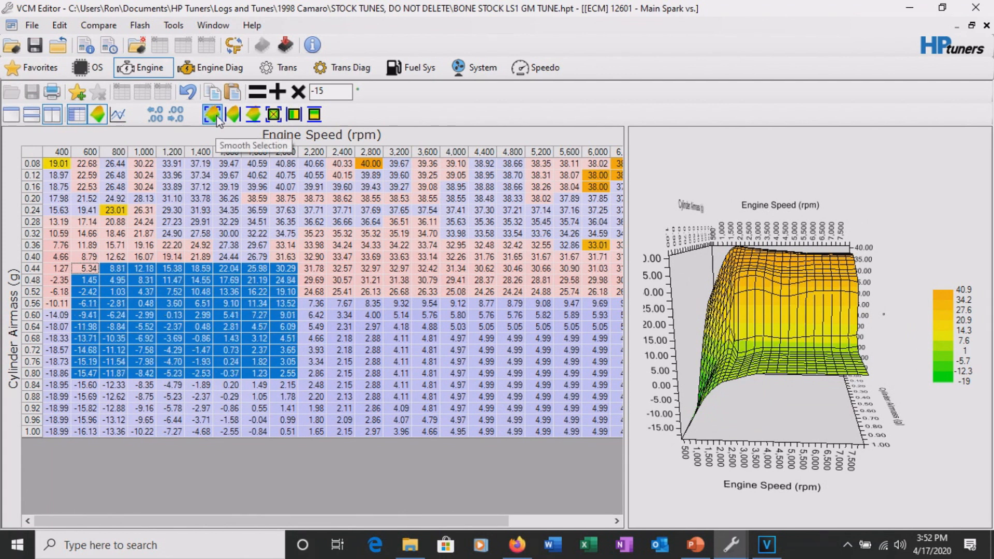
- Smooth the Low Octane spark from 600 to 4,400 rpm across the 0.44 to 1.00 g rows and check the 3D surface
drag(78, 269, 482, 435)
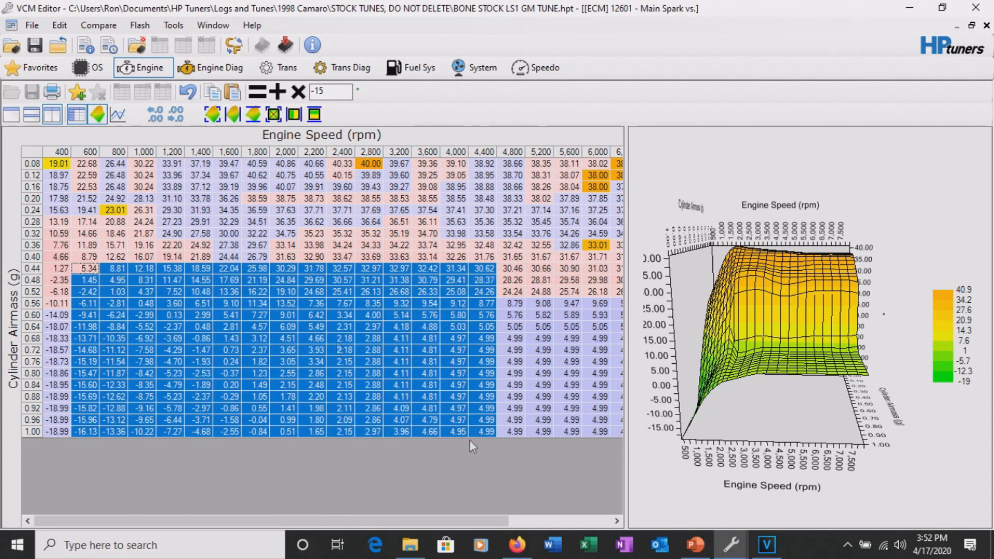
click(213, 115)
click(213, 115)
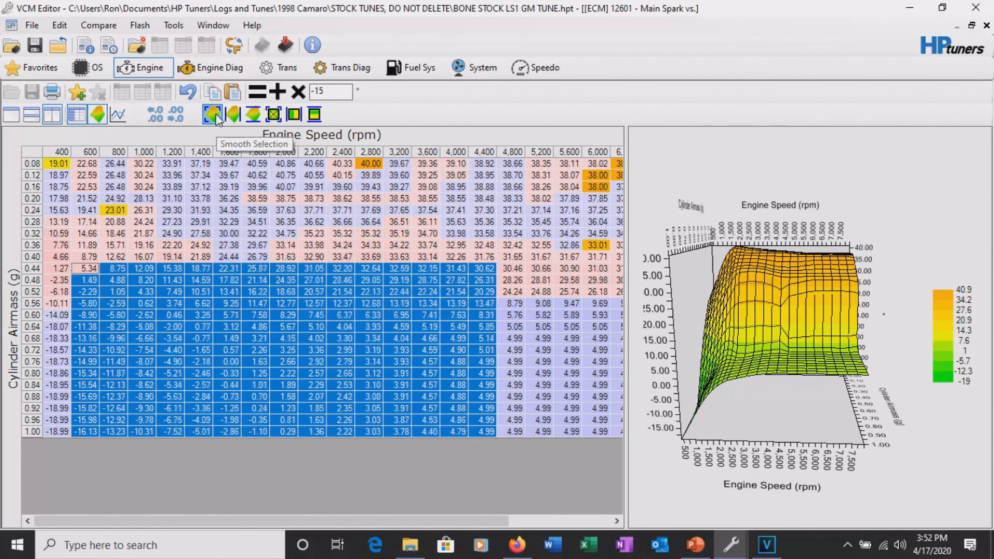
drag(756, 341, 785, 359)
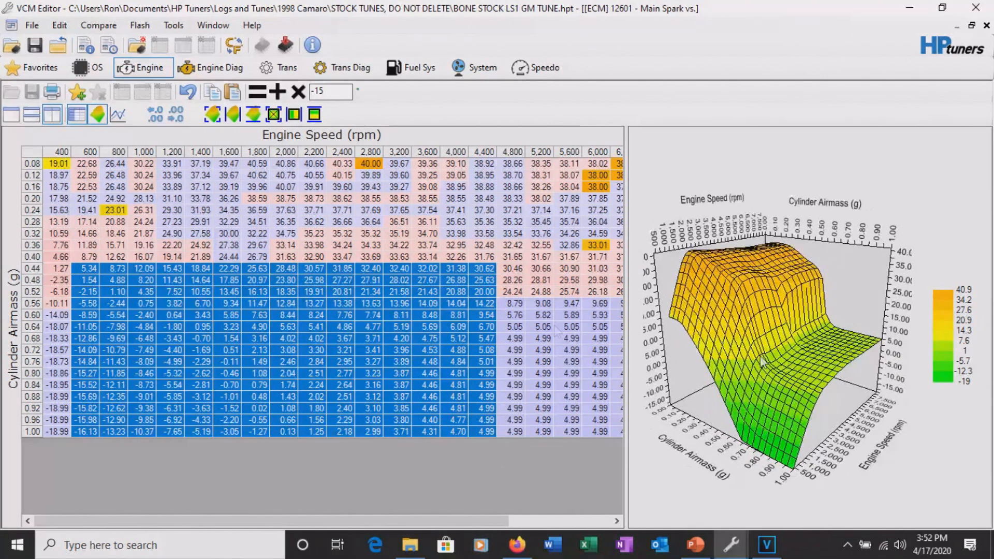
click(201, 257)
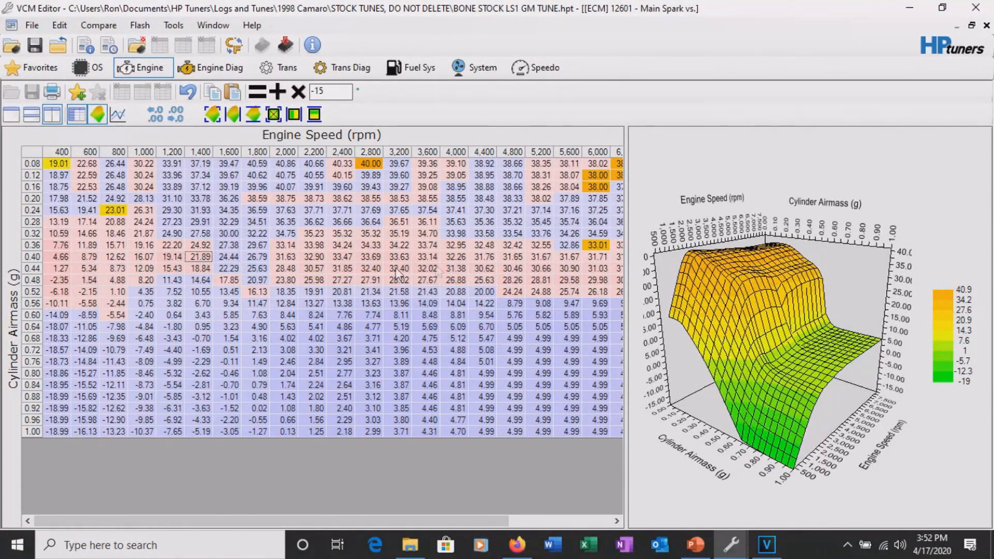
- Review the blended Low Octane values across the rpm range and the 3D surface from several angles
drag(386, 520, 497, 521)
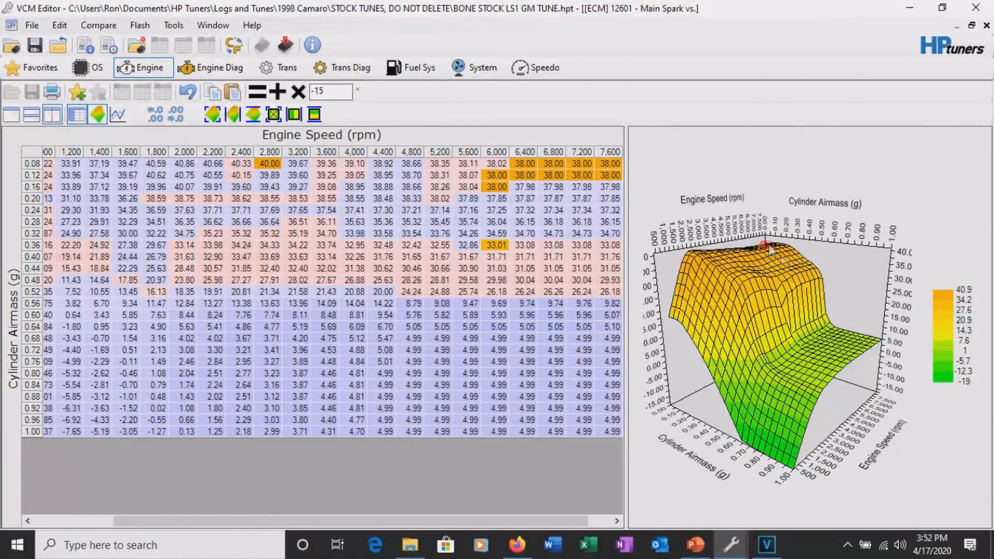
drag(827, 349, 771, 362)
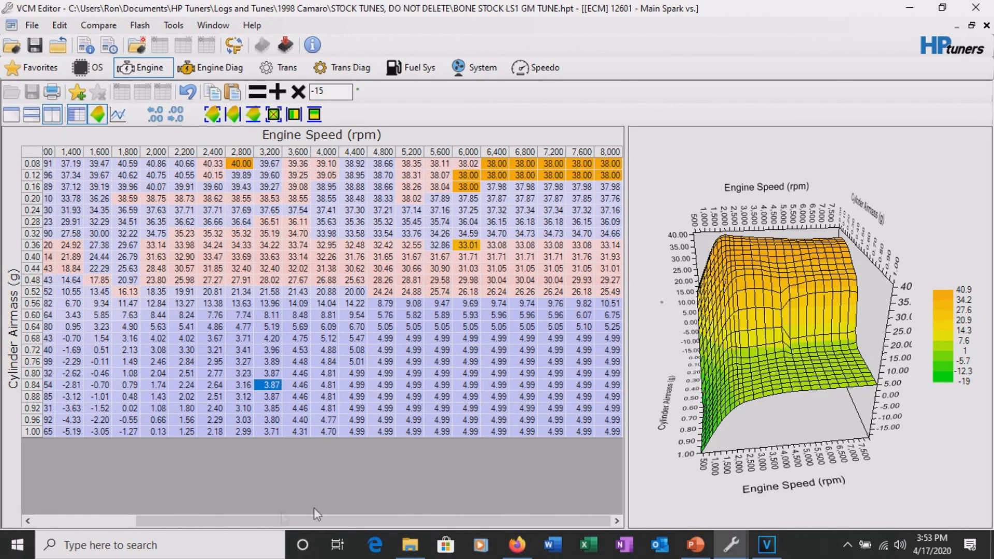
click(104, 519)
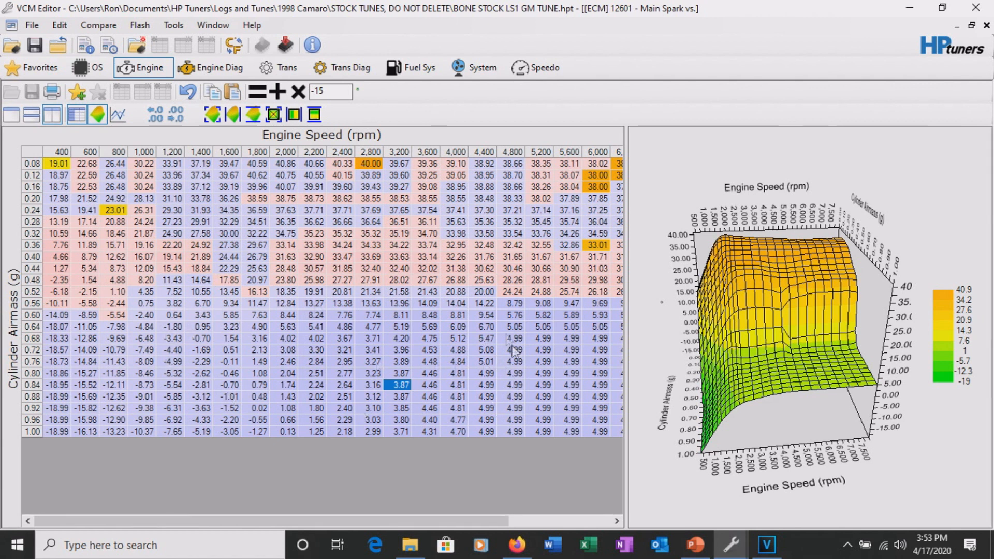
scroll(759, 377, up, 2)
drag(795, 343, 751, 339)
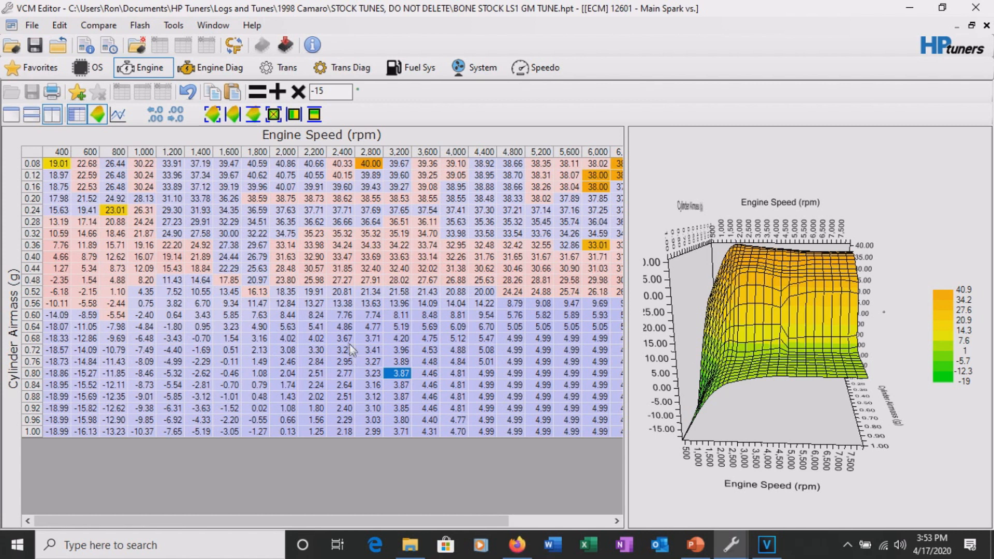
- Close the Low Octane table and examine the High Octane table's high-load spark values for comparison
click(972, 24)
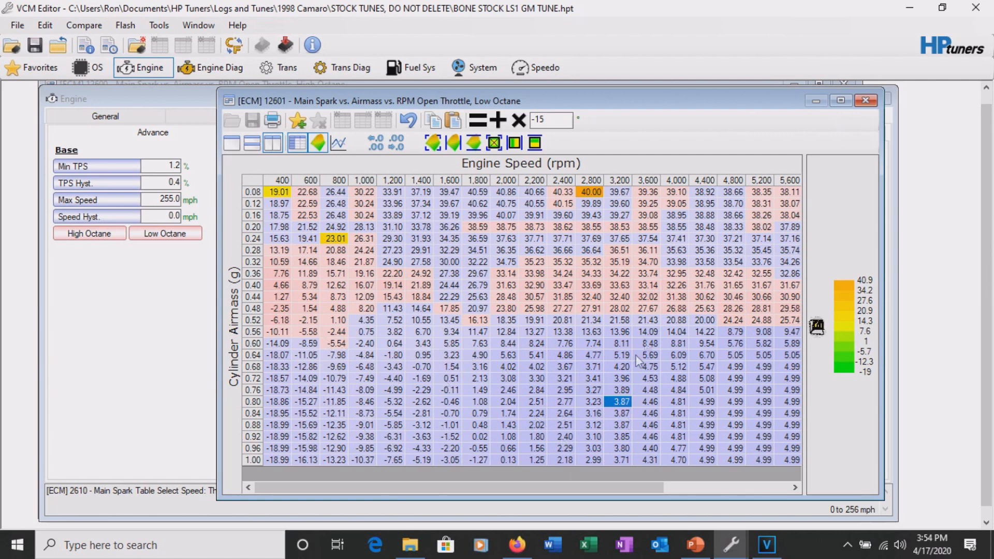
click(865, 101)
click(78, 233)
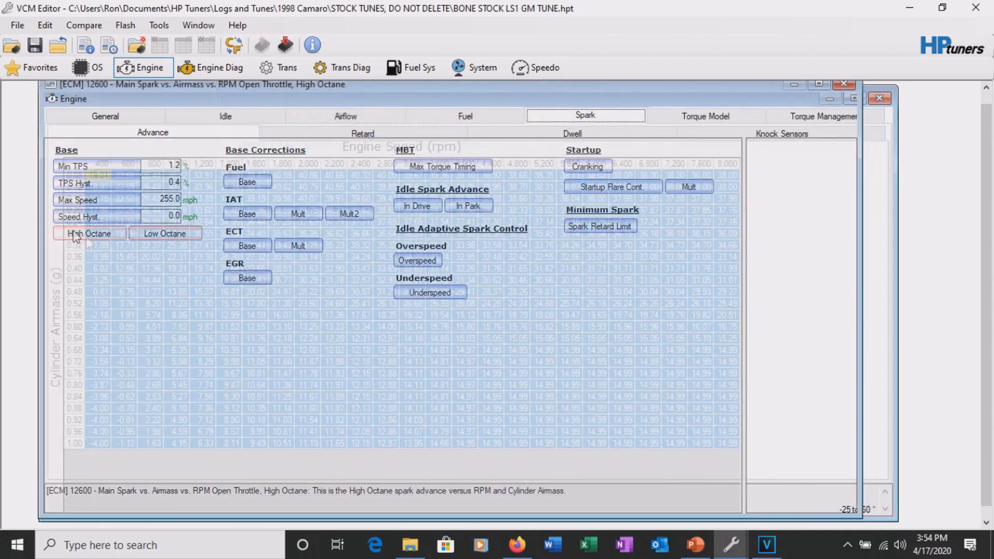
click(333, 386)
click(306, 375)
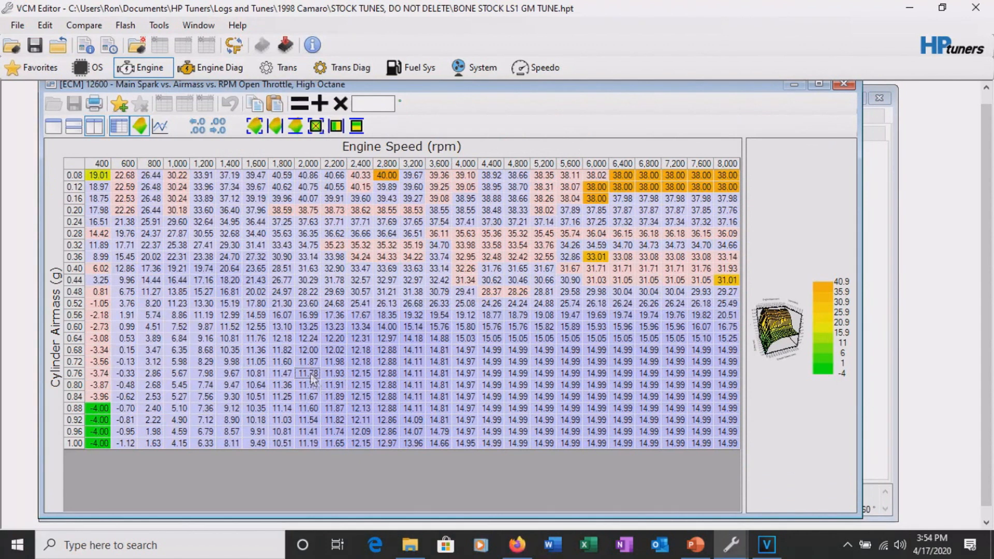
- Close the High Octane table and open the spark retard settings
click(844, 84)
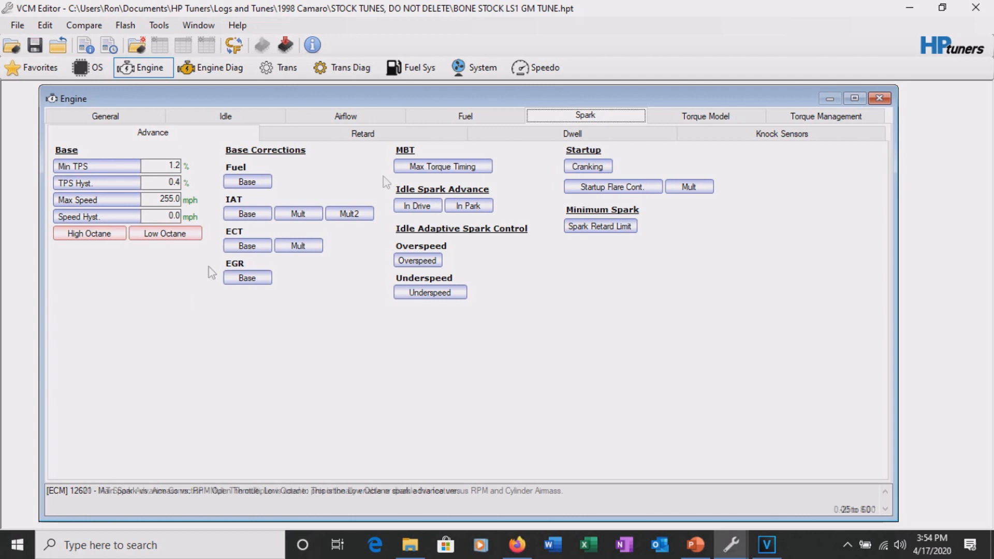
click(362, 133)
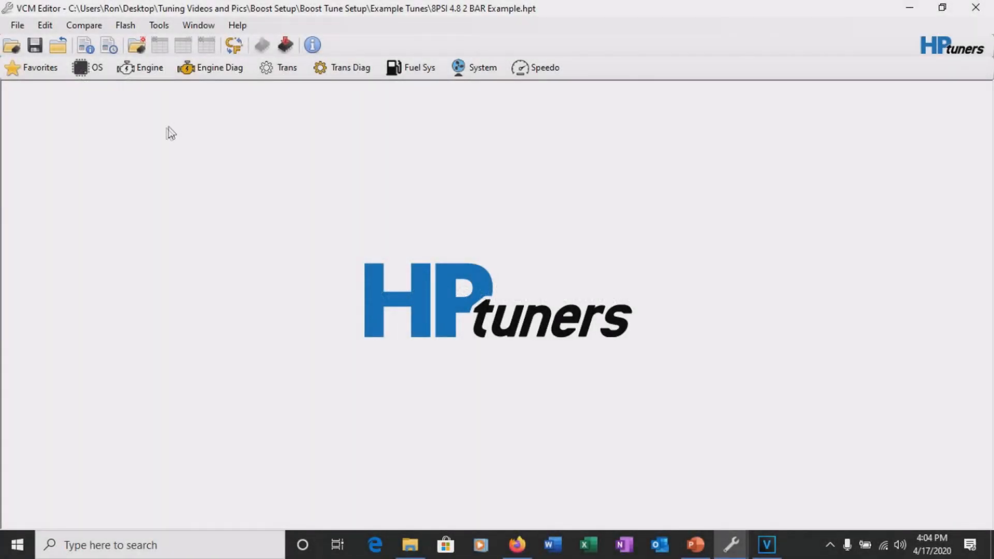
- Open the High Octane spark table of the 8PSI 4.8 2 BAR example tune and examine its values and enlarged 3D surface
click(140, 68)
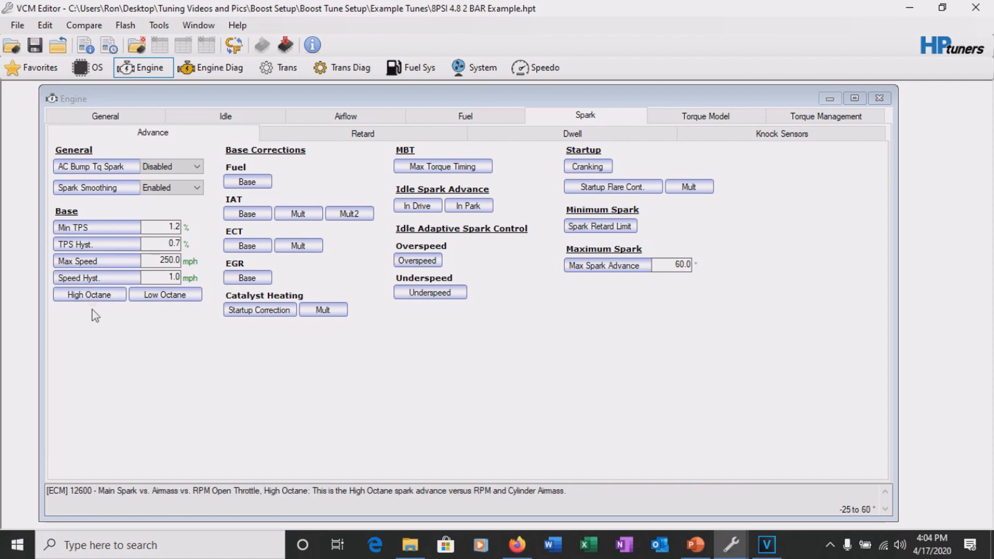
click(89, 295)
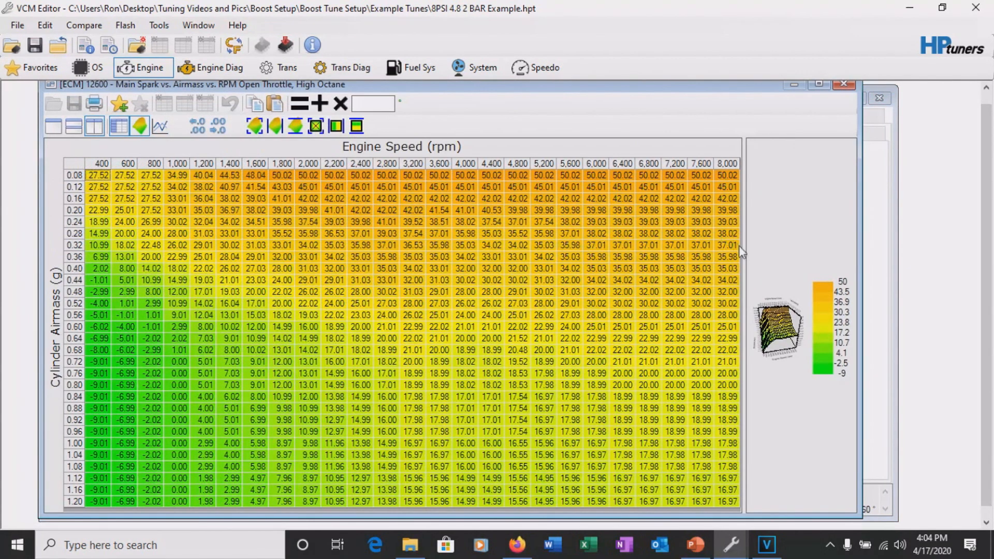
drag(742, 262, 598, 269)
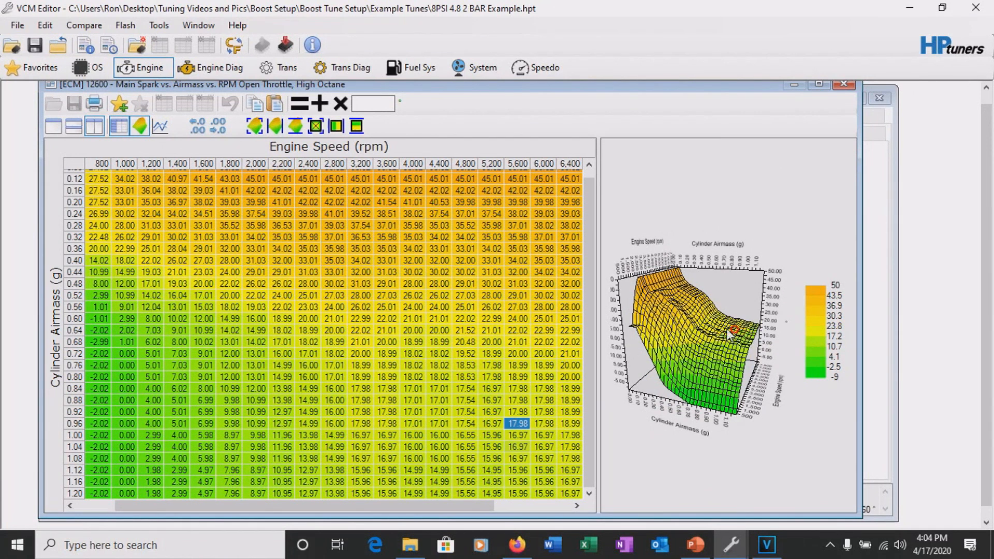
drag(713, 326, 664, 331)
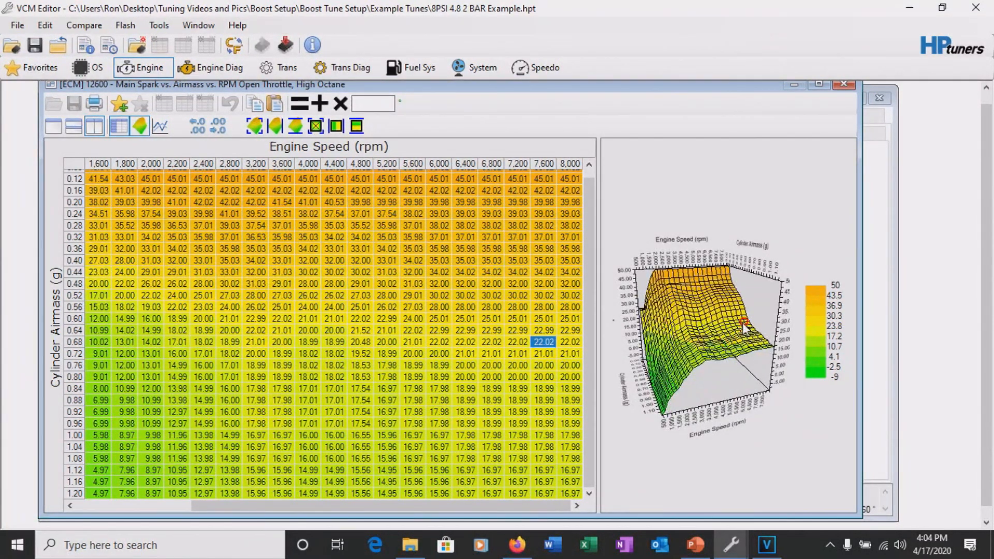
drag(709, 378, 765, 344)
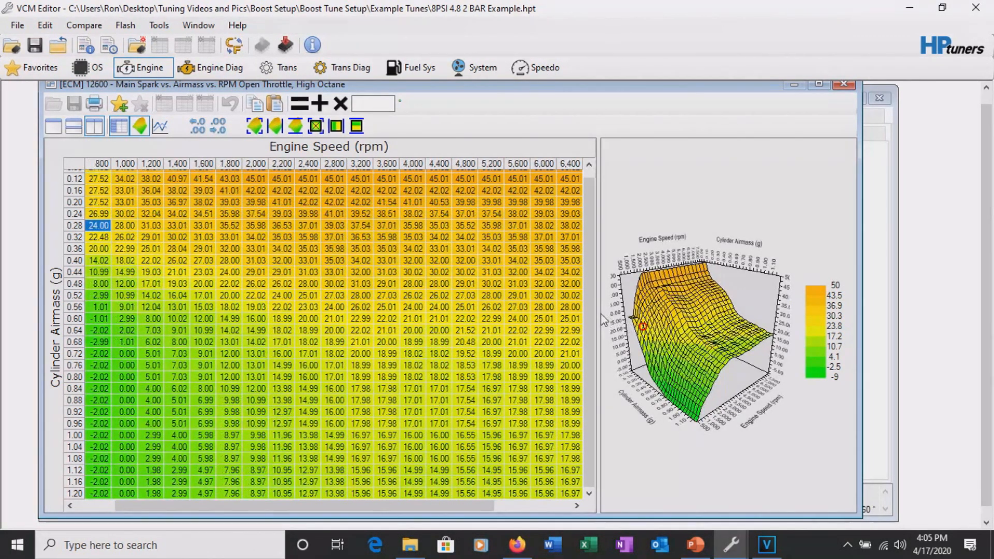
drag(598, 311, 466, 311)
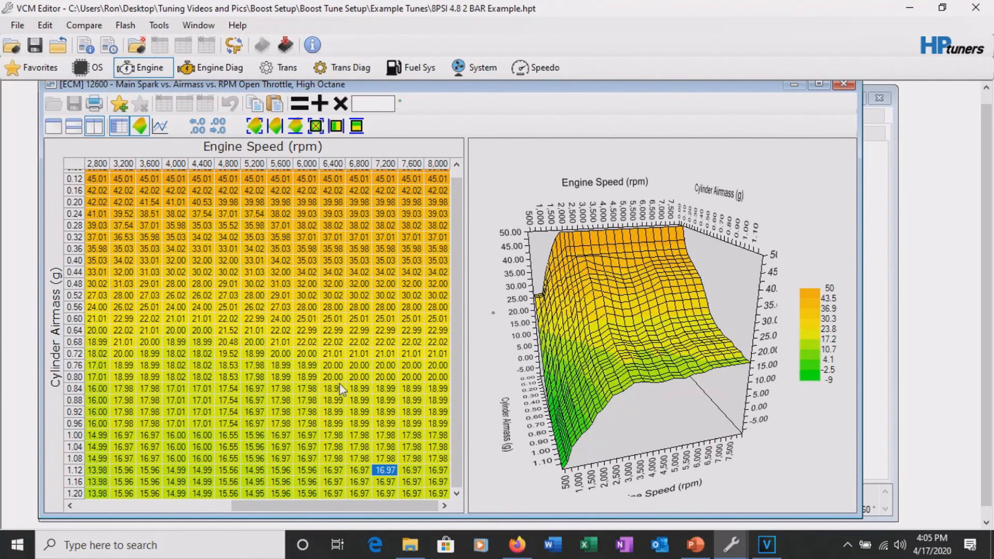
click(103, 506)
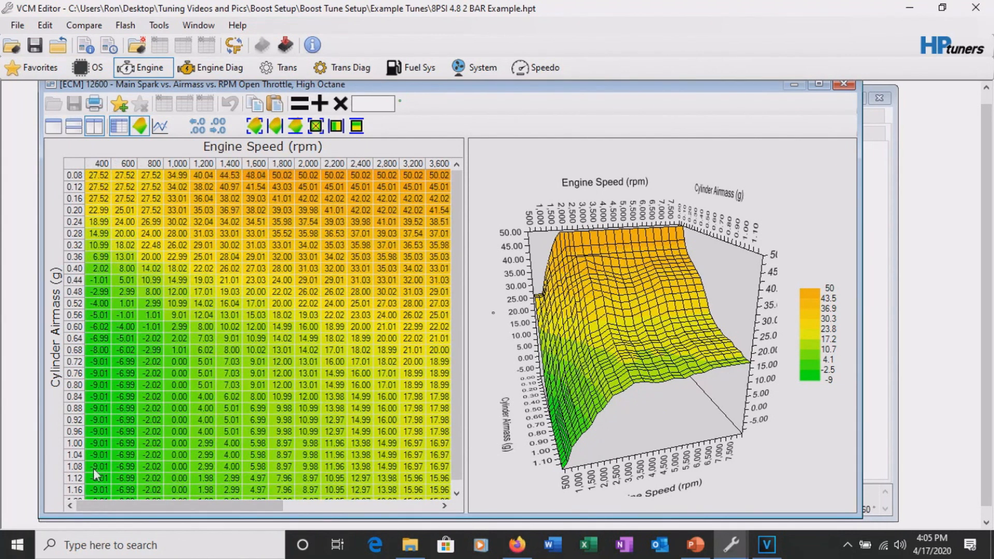
- Replace the High Octane table with the example tune's Low Octane table and examine its high-load values across the rpm range
click(842, 85)
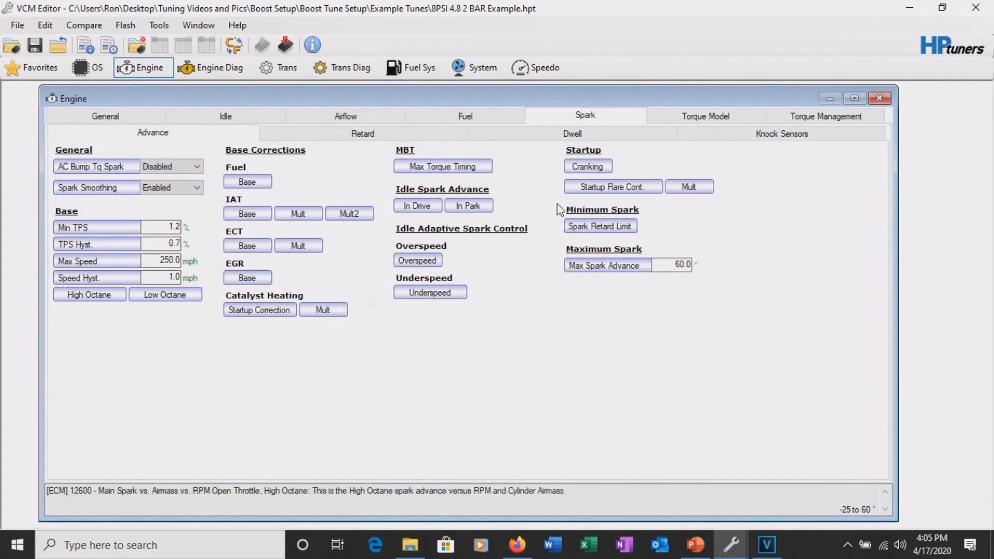
click(157, 302)
drag(795, 331, 795, 367)
drag(566, 488, 697, 487)
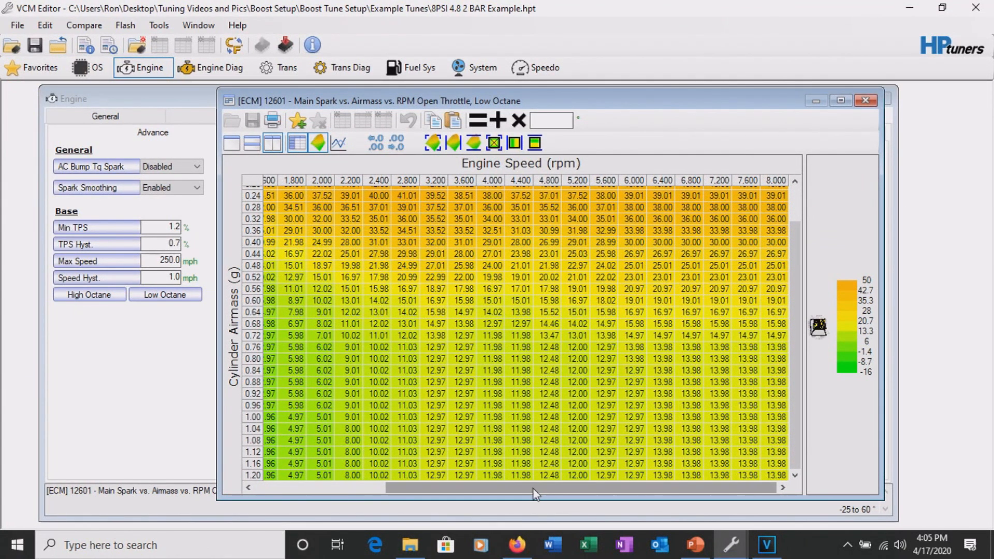
drag(533, 489, 383, 498)
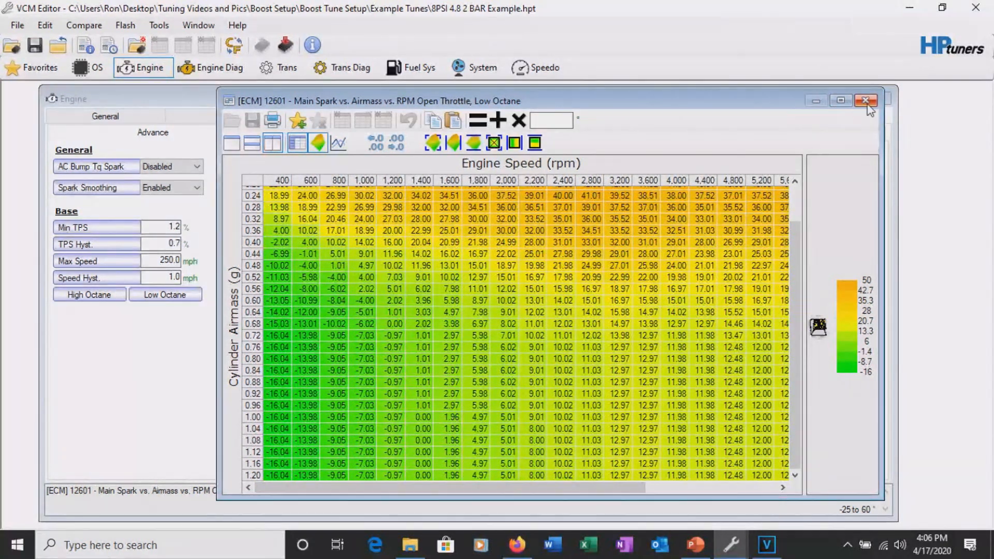
- Close the Low Octane table, reopen the example tune's High Octane table and enlarge its 3D graph
click(865, 100)
click(89, 295)
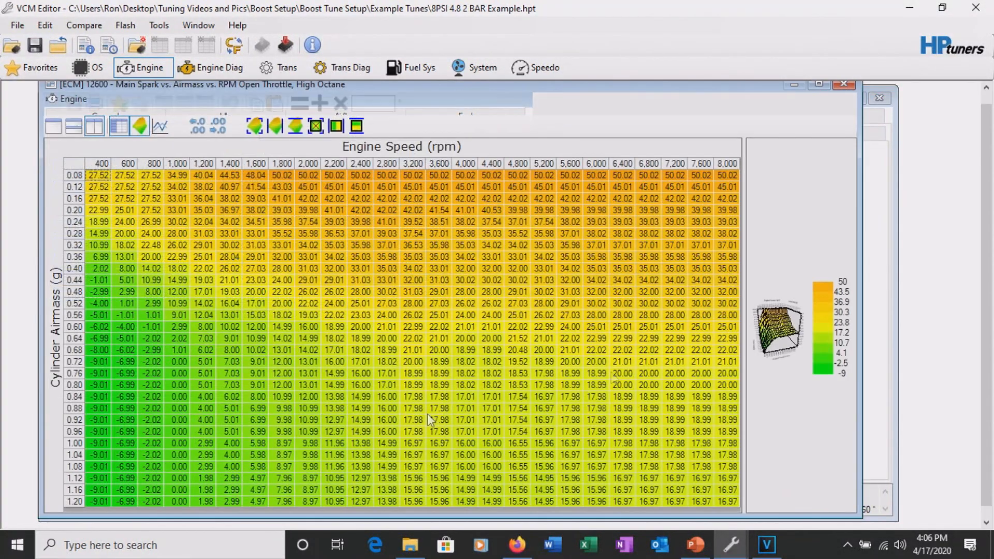
drag(744, 362, 444, 363)
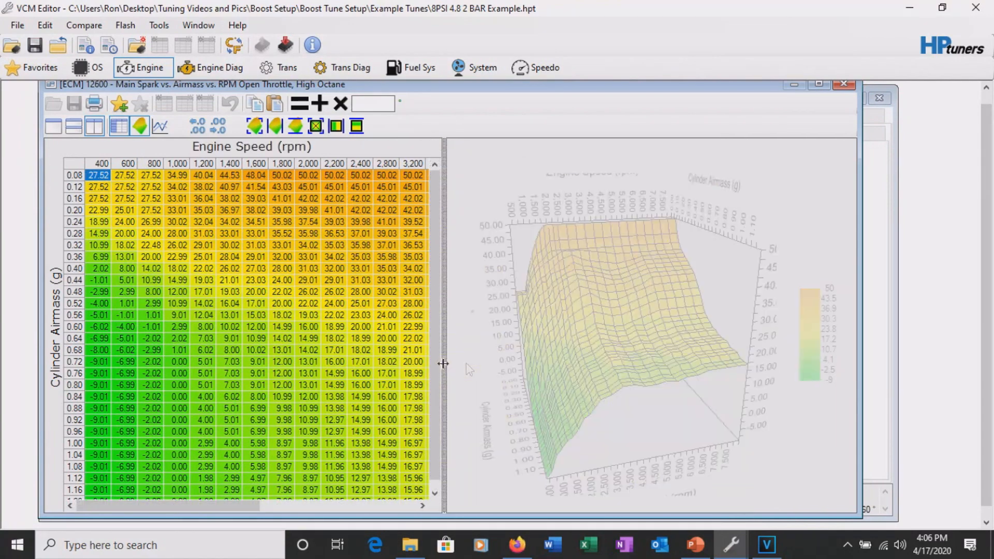
- Rotate the High Octane spark table's 3D surface to examine its shape, check the 1.04 g row and close the table
drag(598, 364, 583, 327)
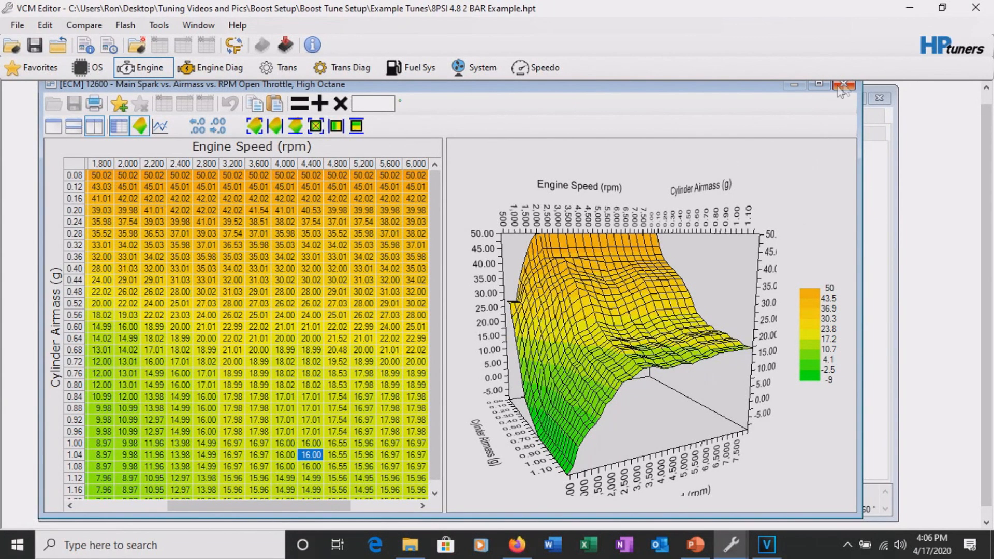
click(843, 83)
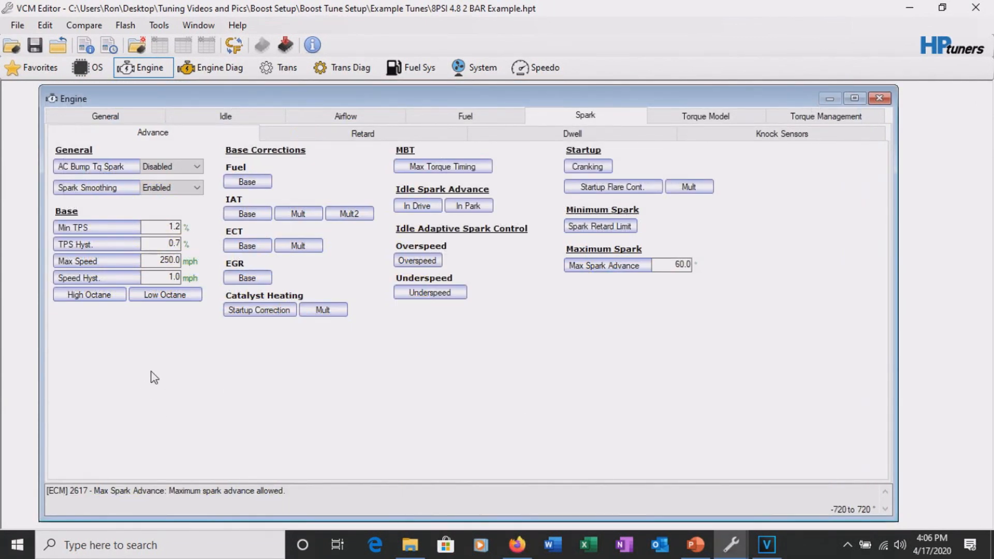
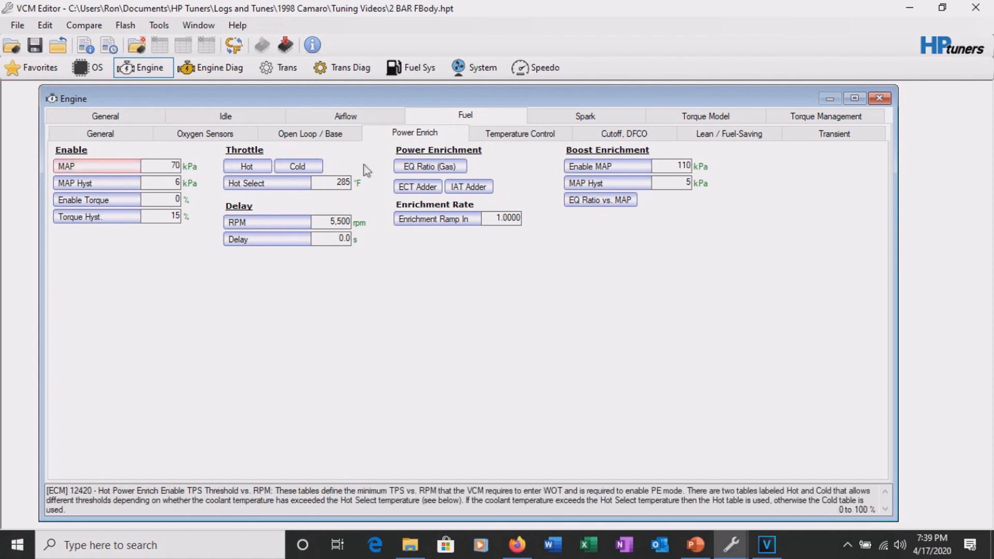
- Open the 2 BAR FBody tune's Power Enrich EQ Ratio table for gas and set the whole row to 1.27
click(434, 165)
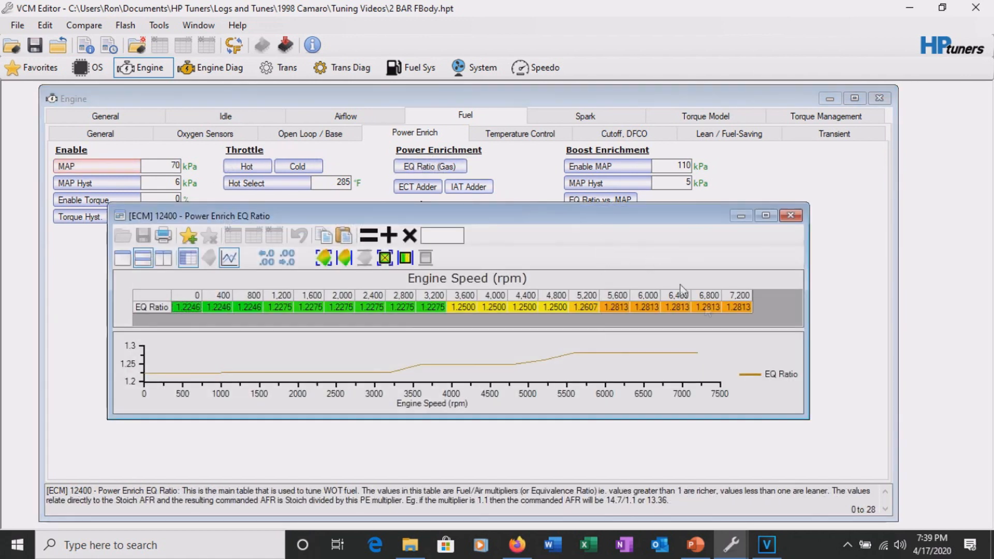
drag(738, 307, 483, 303)
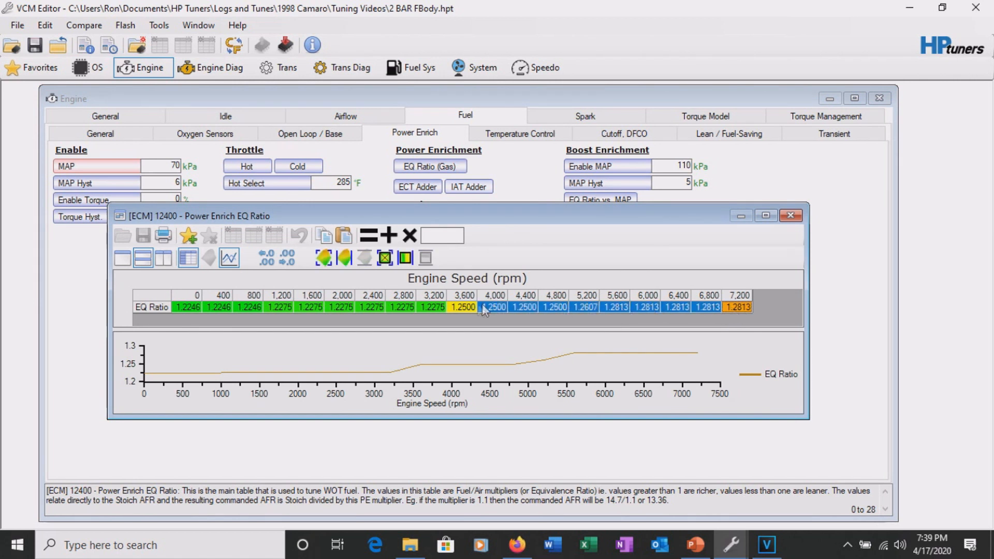
click(439, 306)
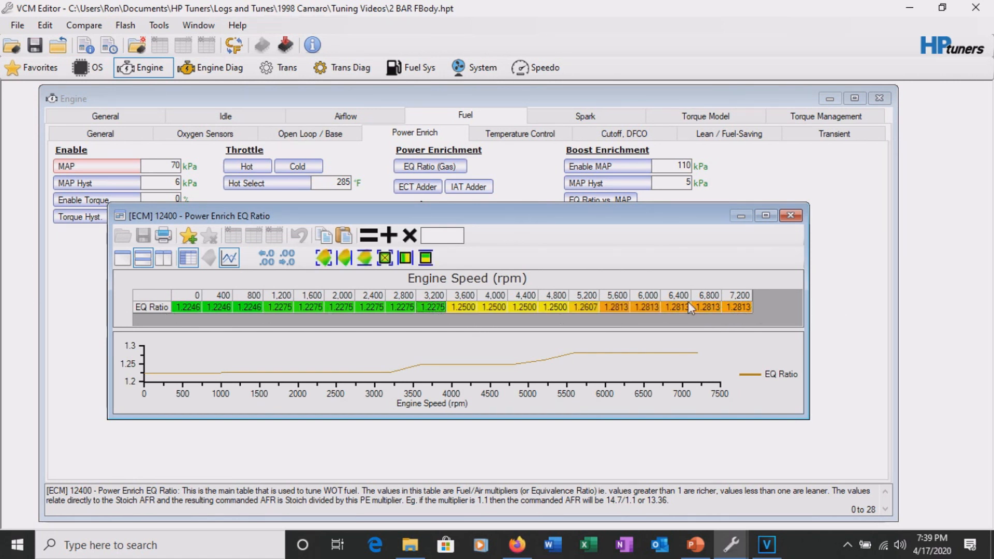
click(155, 305)
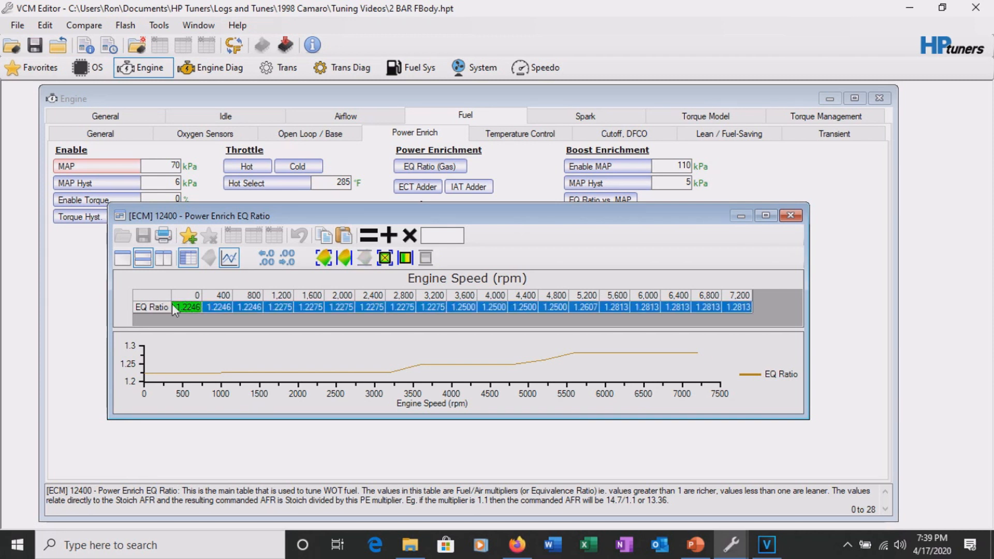
text(1.27)
key(Return)
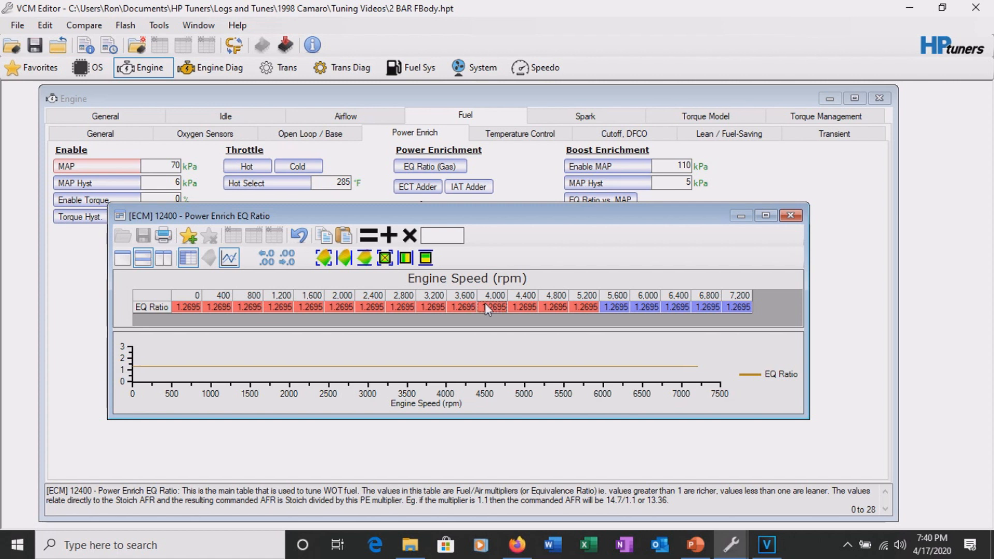
- Set the Power Enrich EQ Ratio to 1.17 for all cells from 0 to 3,600 rpm
mouse_move(492, 305)
mouse_down()
mouse_move(372, 306)
mouse_move(483, 305)
mouse_up()
click(463, 307)
click(345, 307)
click(188, 306)
drag(206, 309, 464, 305)
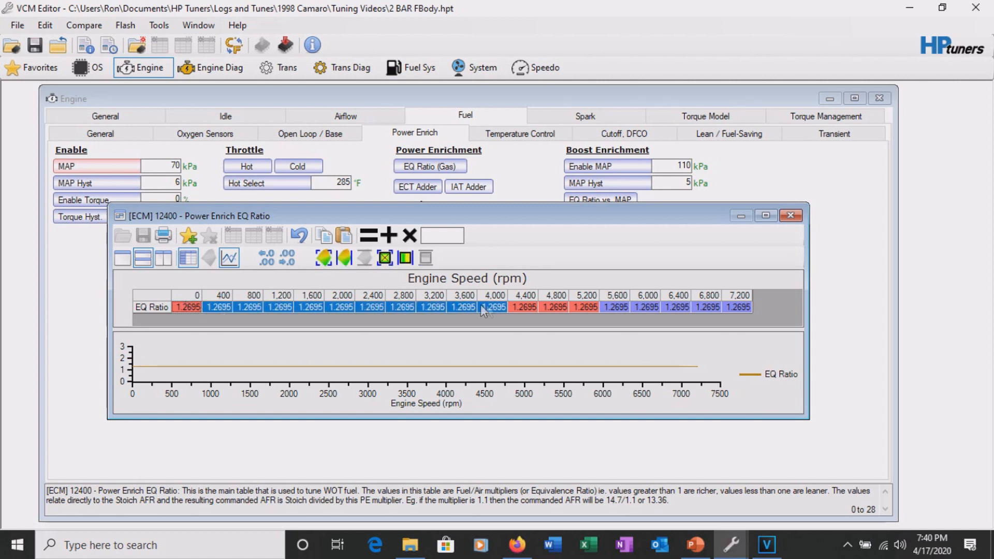
drag(497, 310, 462, 309)
click(448, 236)
text(1.17)
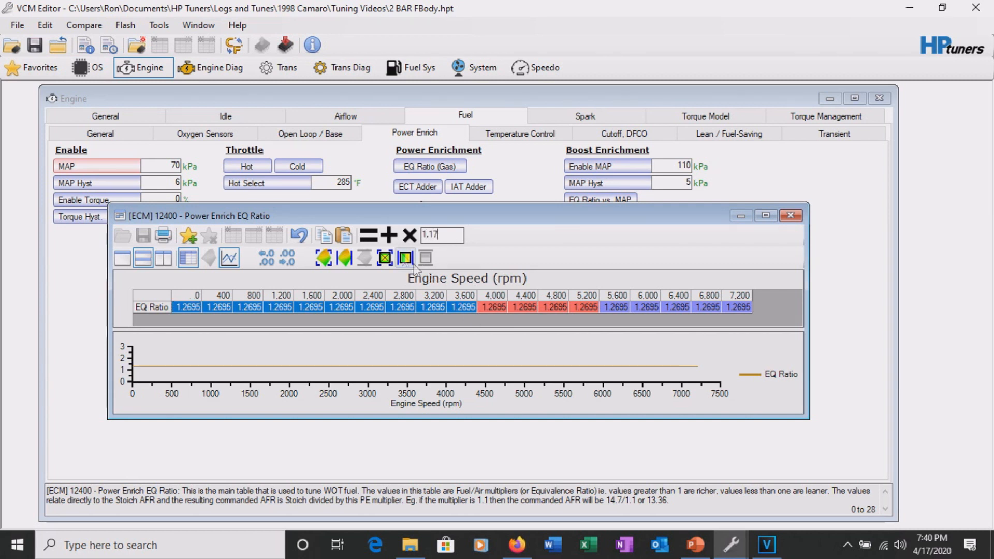
click(368, 236)
- Interpolate the Power Enrich EQ Ratio between 2,800 and 4,000 rpm and close the table
click(408, 310)
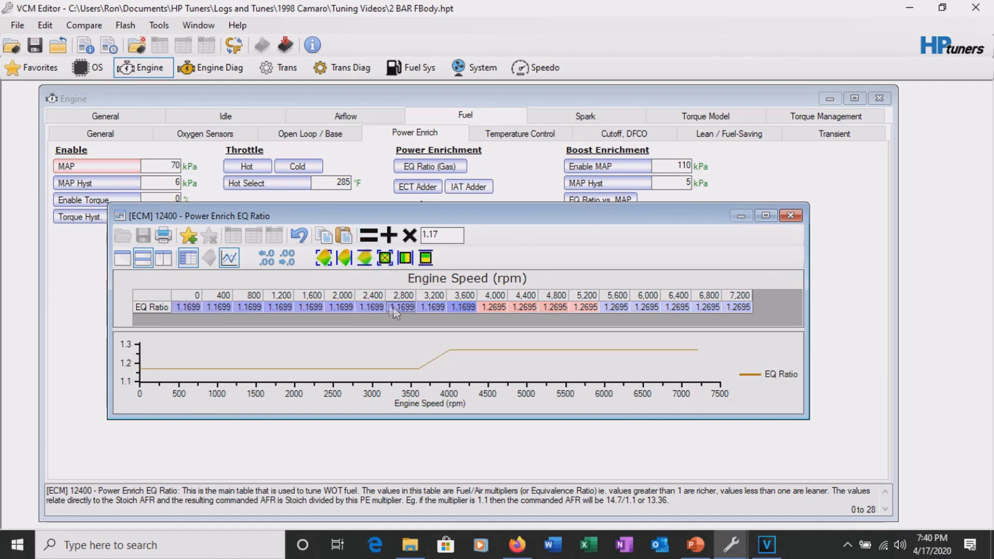
drag(400, 310, 494, 310)
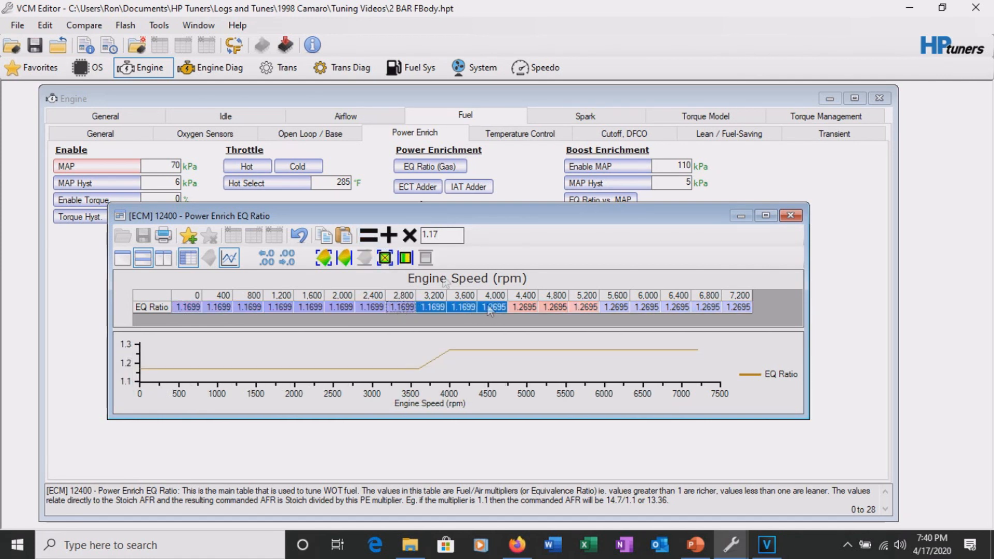
click(386, 259)
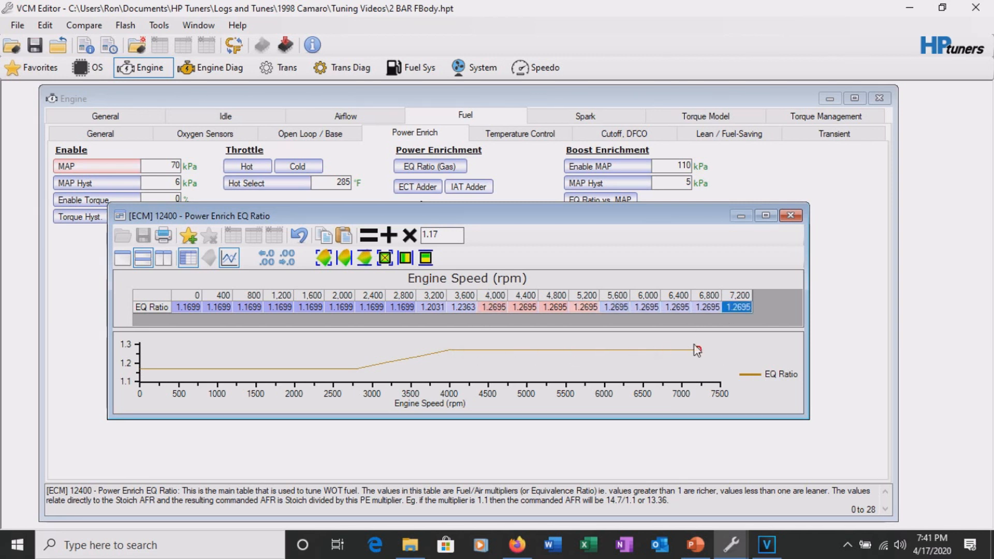
click(790, 216)
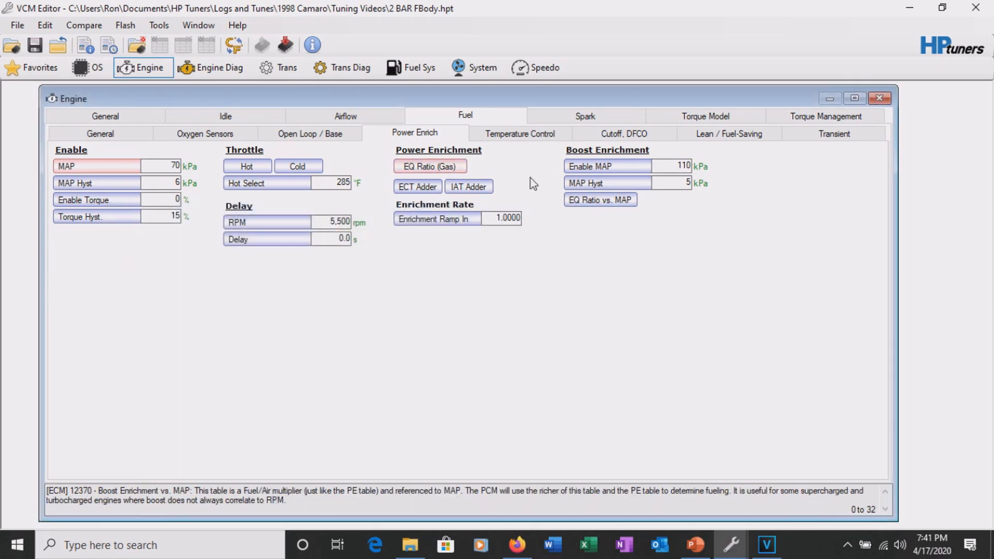
- In the Cold Power Enrich TPS threshold table, set 4,000 rpm to 40%, interpolate from 2,400 to 4,000 rpm and close it
click(299, 167)
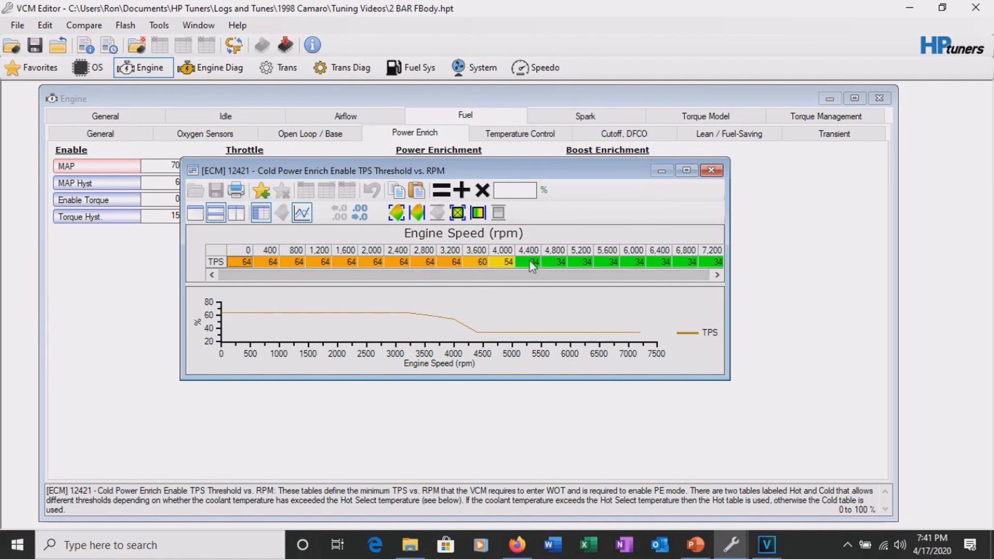
click(509, 262)
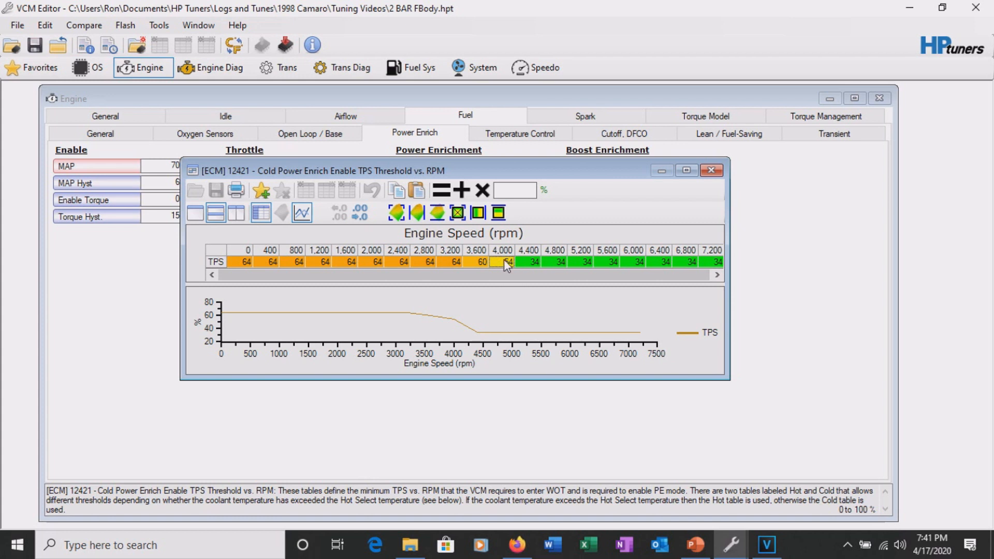
text(40)
key(Return)
drag(511, 265, 402, 261)
click(458, 212)
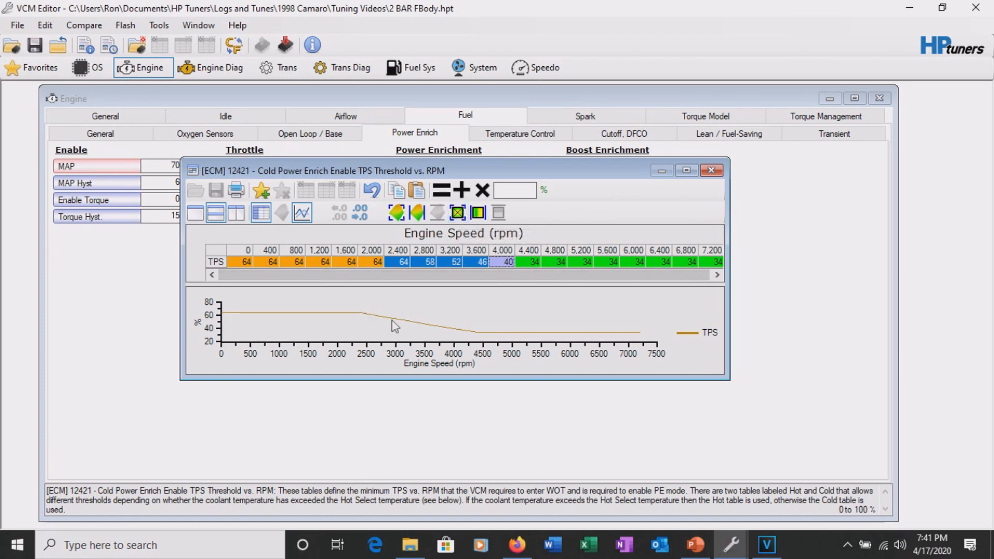
click(430, 260)
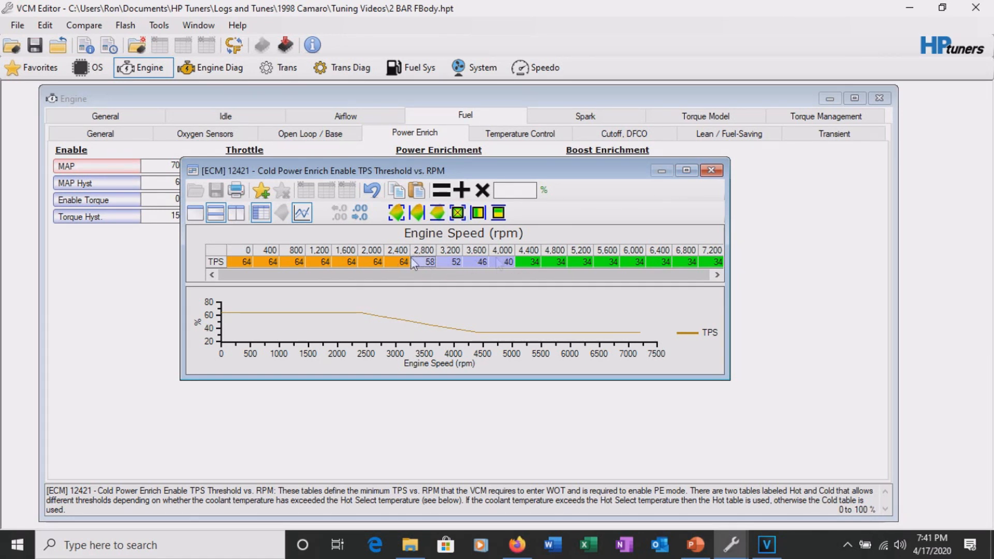
click(711, 170)
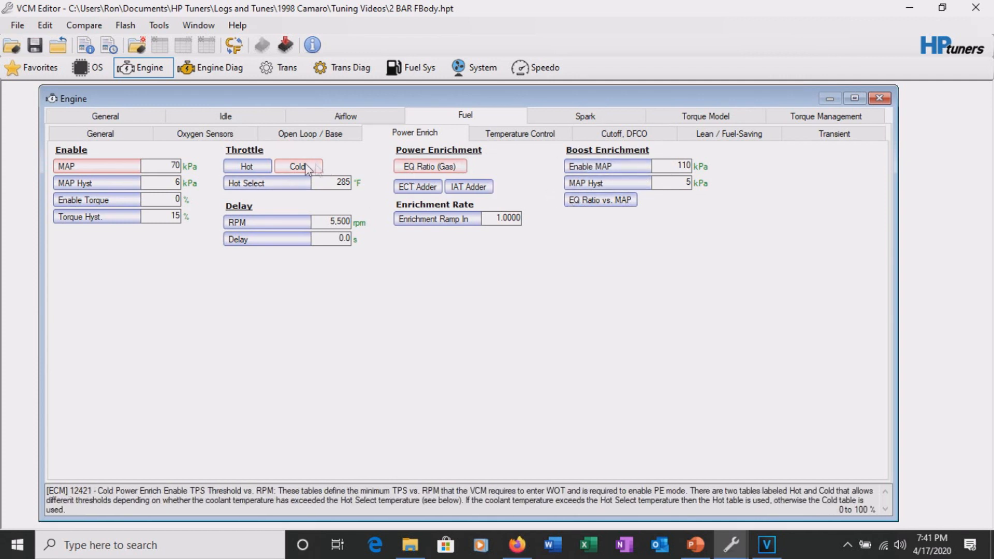
- Set the entire Boost Enrichment EQ Ratio vs. MAP table, 100 to 210 kPa, to 1.26 and close it
click(589, 203)
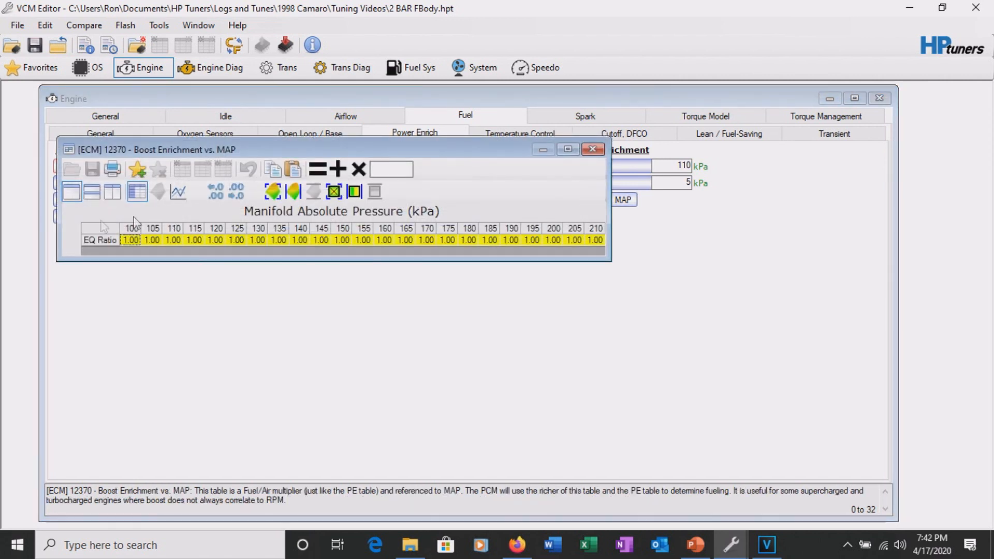
click(100, 236)
click(380, 173)
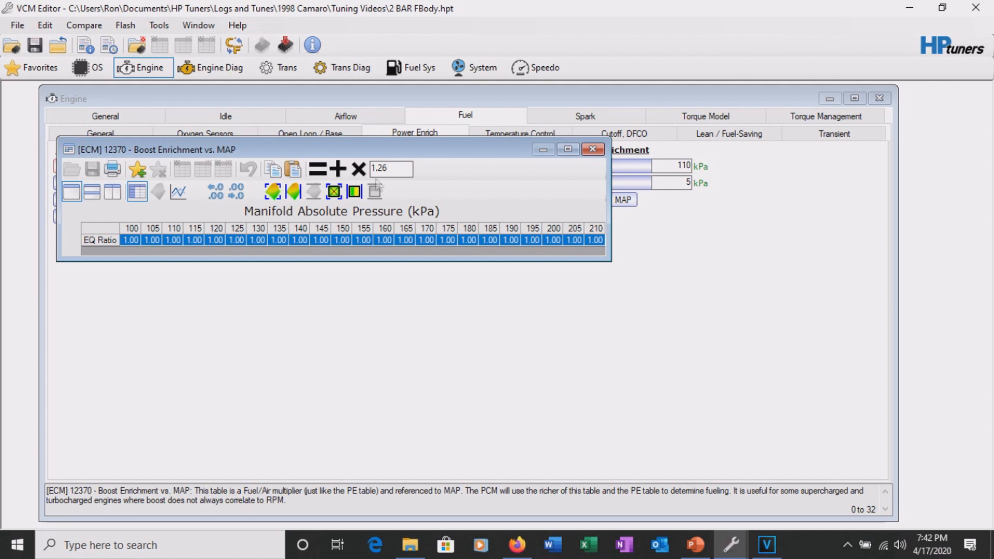
click(318, 168)
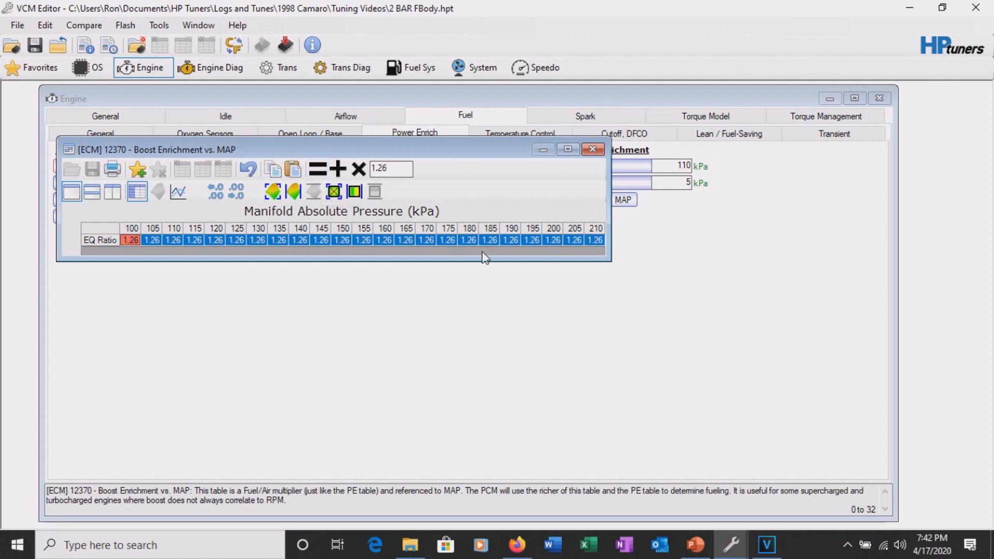
click(592, 149)
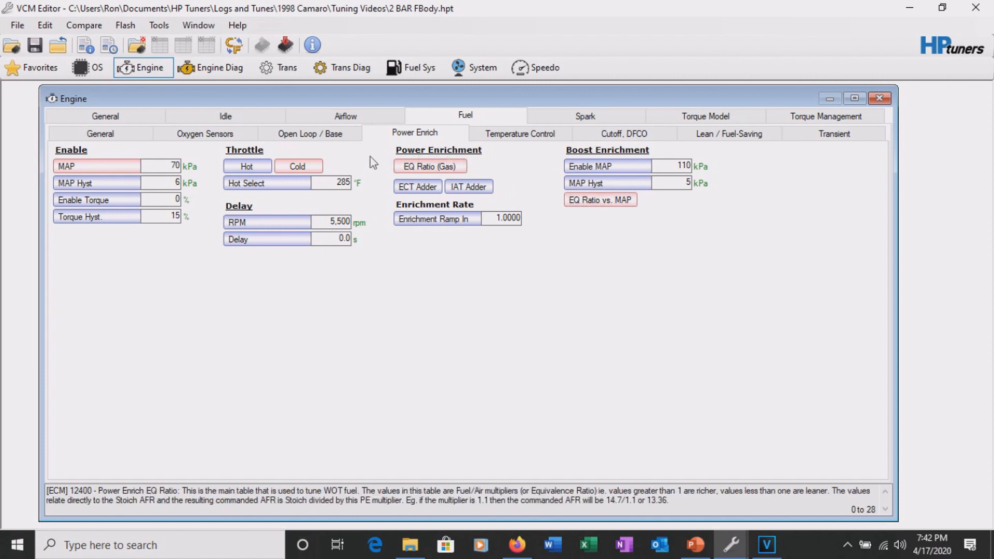
- Review the edited Cold Power Enrich TPS threshold table and the Boost Enrichment vs. MAP table, closing each one
click(298, 166)
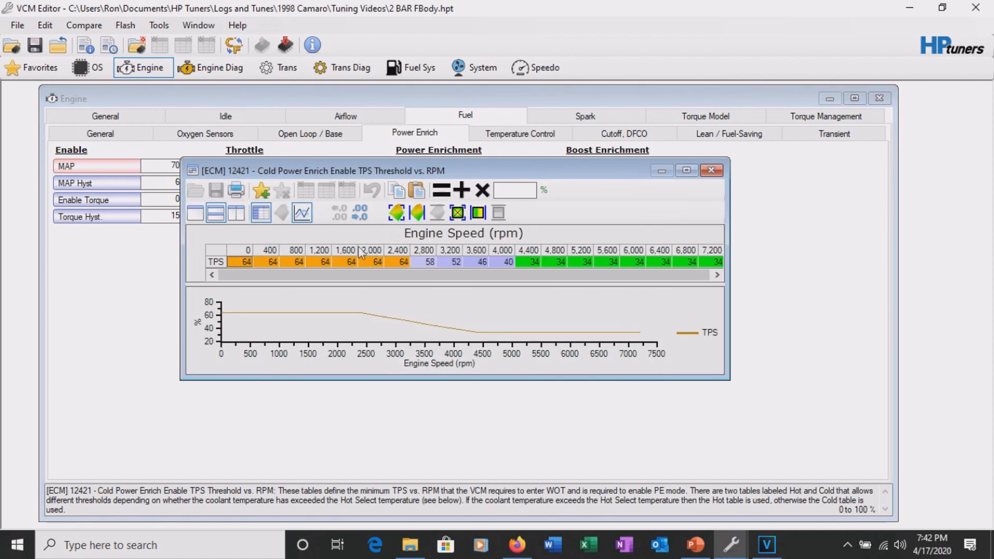
click(711, 170)
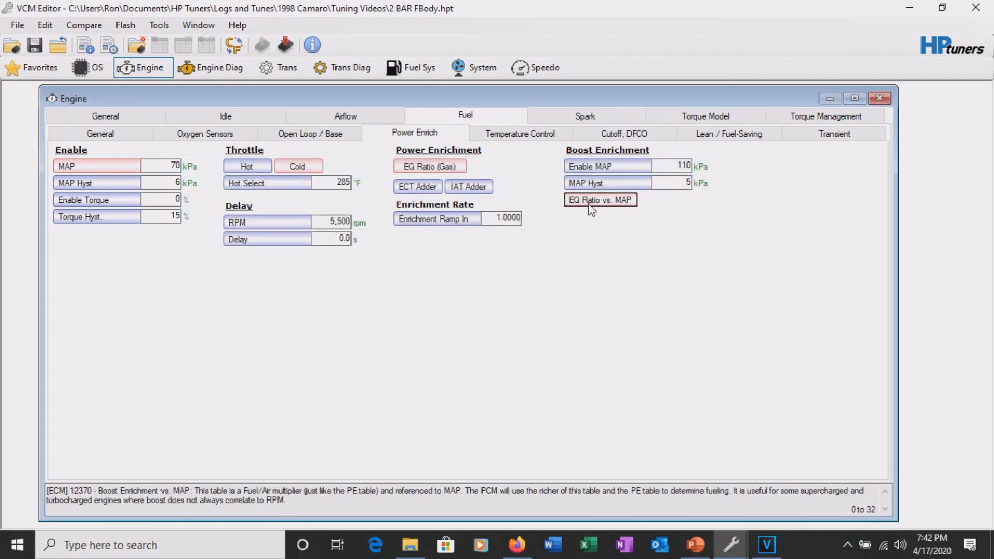
click(604, 199)
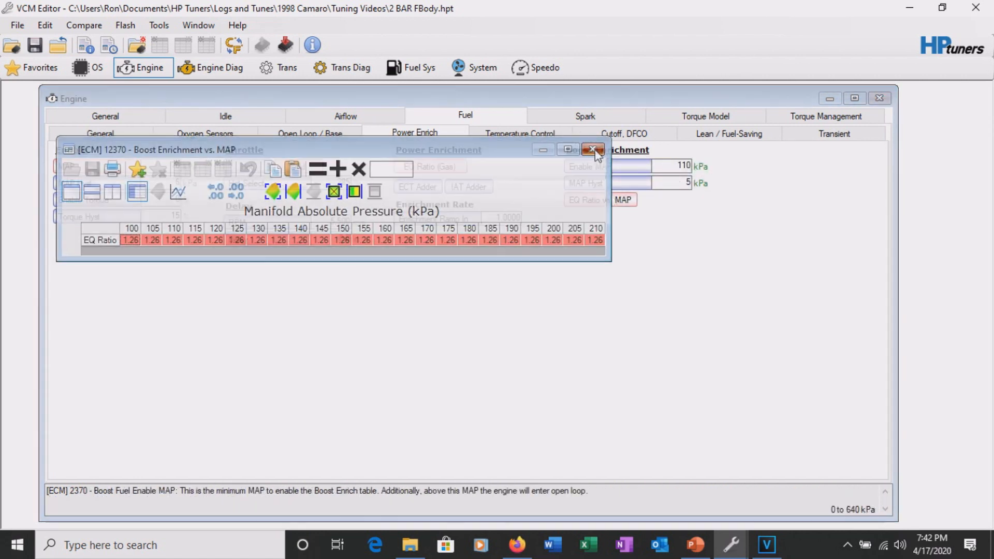
click(593, 149)
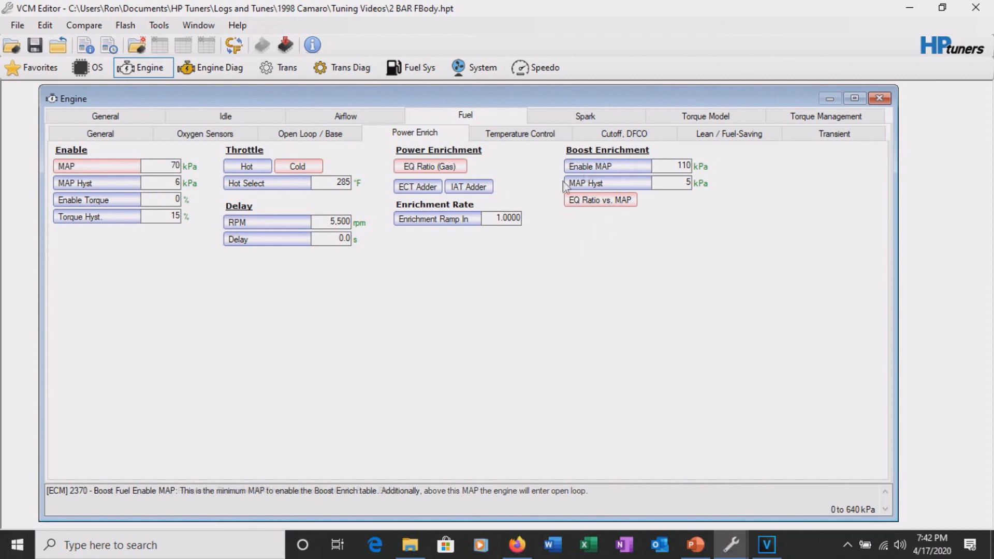